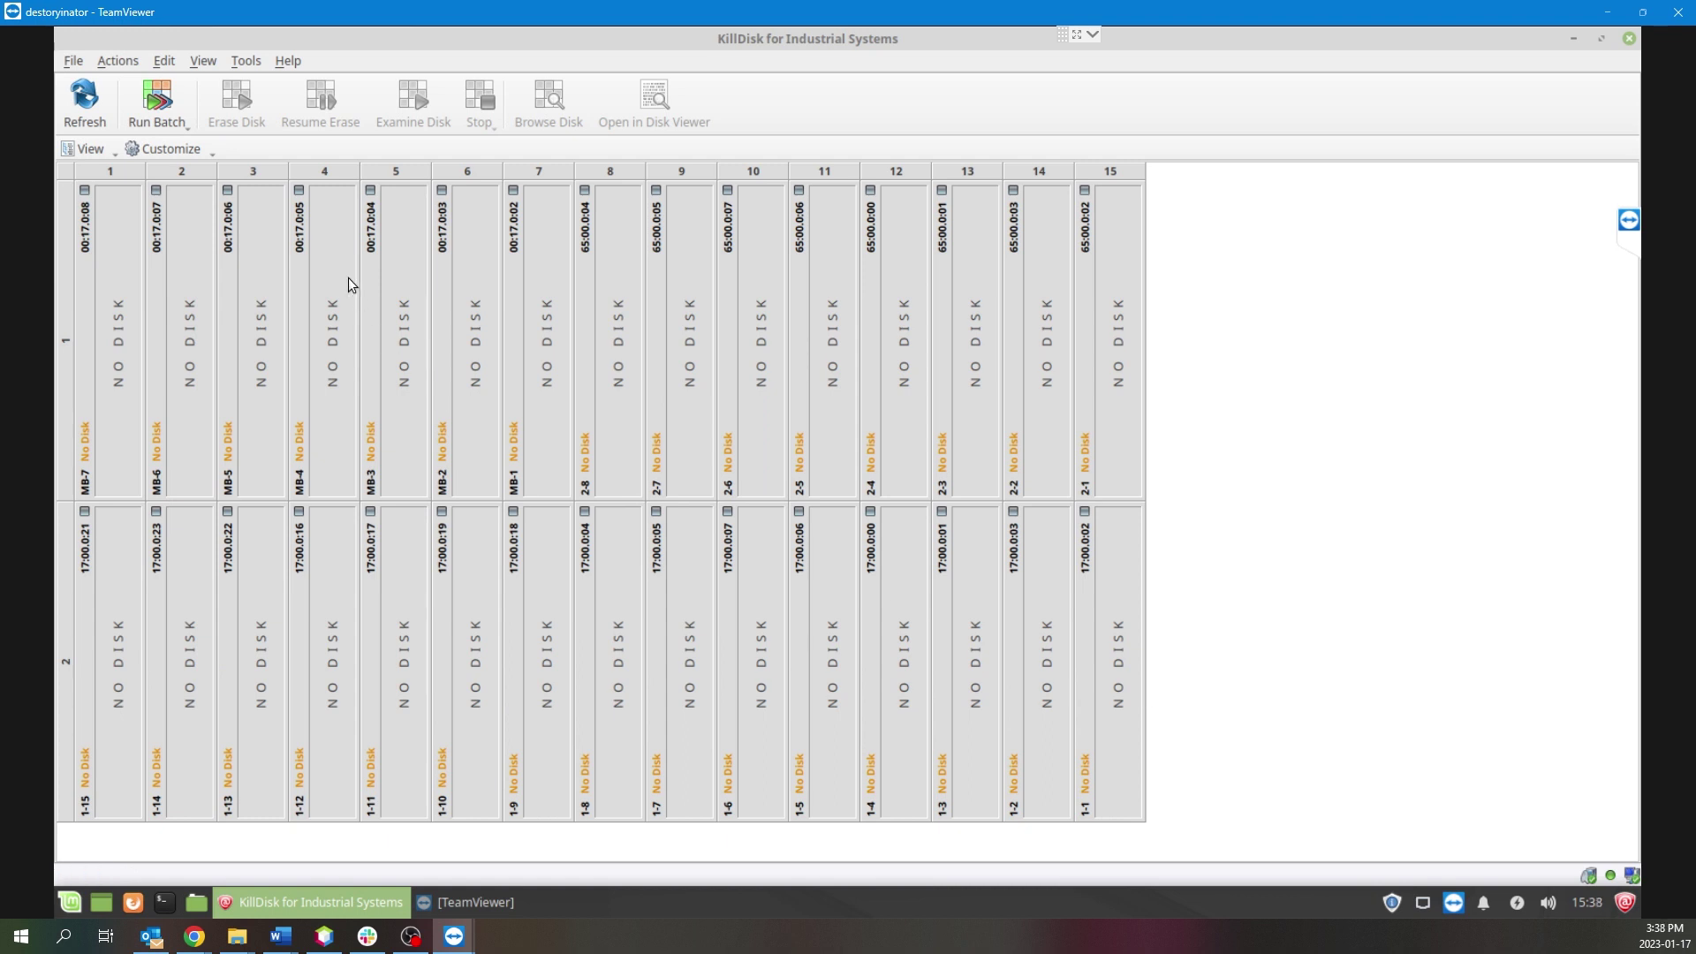
Start a new disk batch from the Edit menu and move past the wizard's introduction.
click(170, 61)
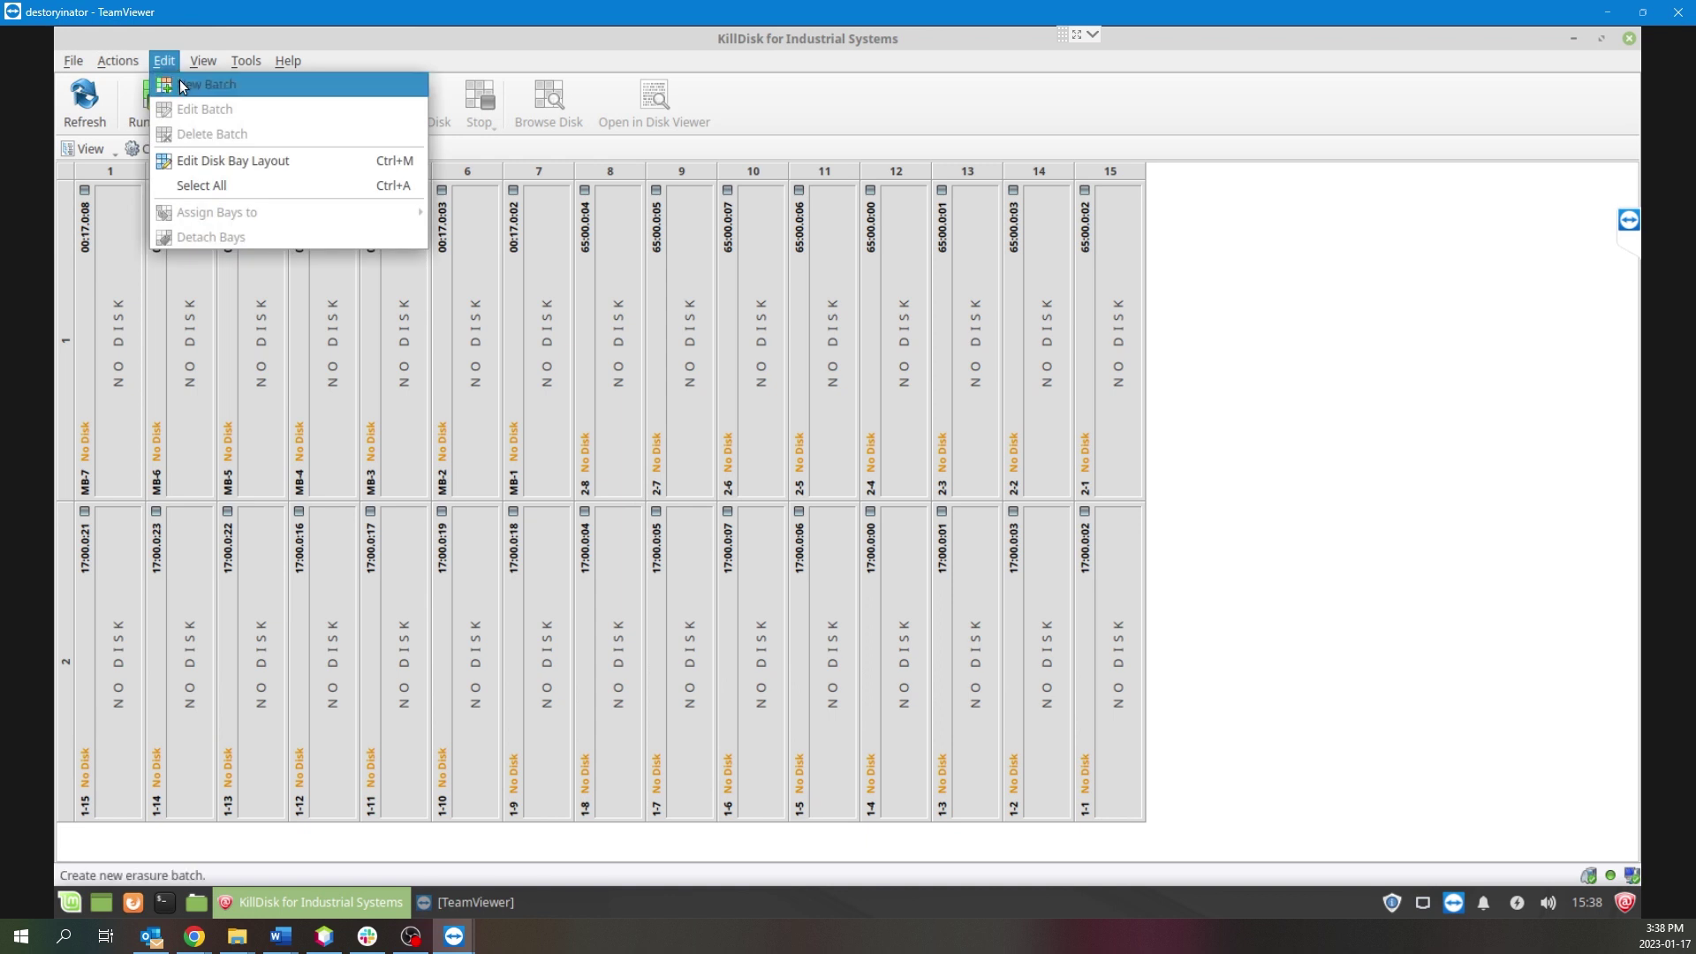
click(182, 86)
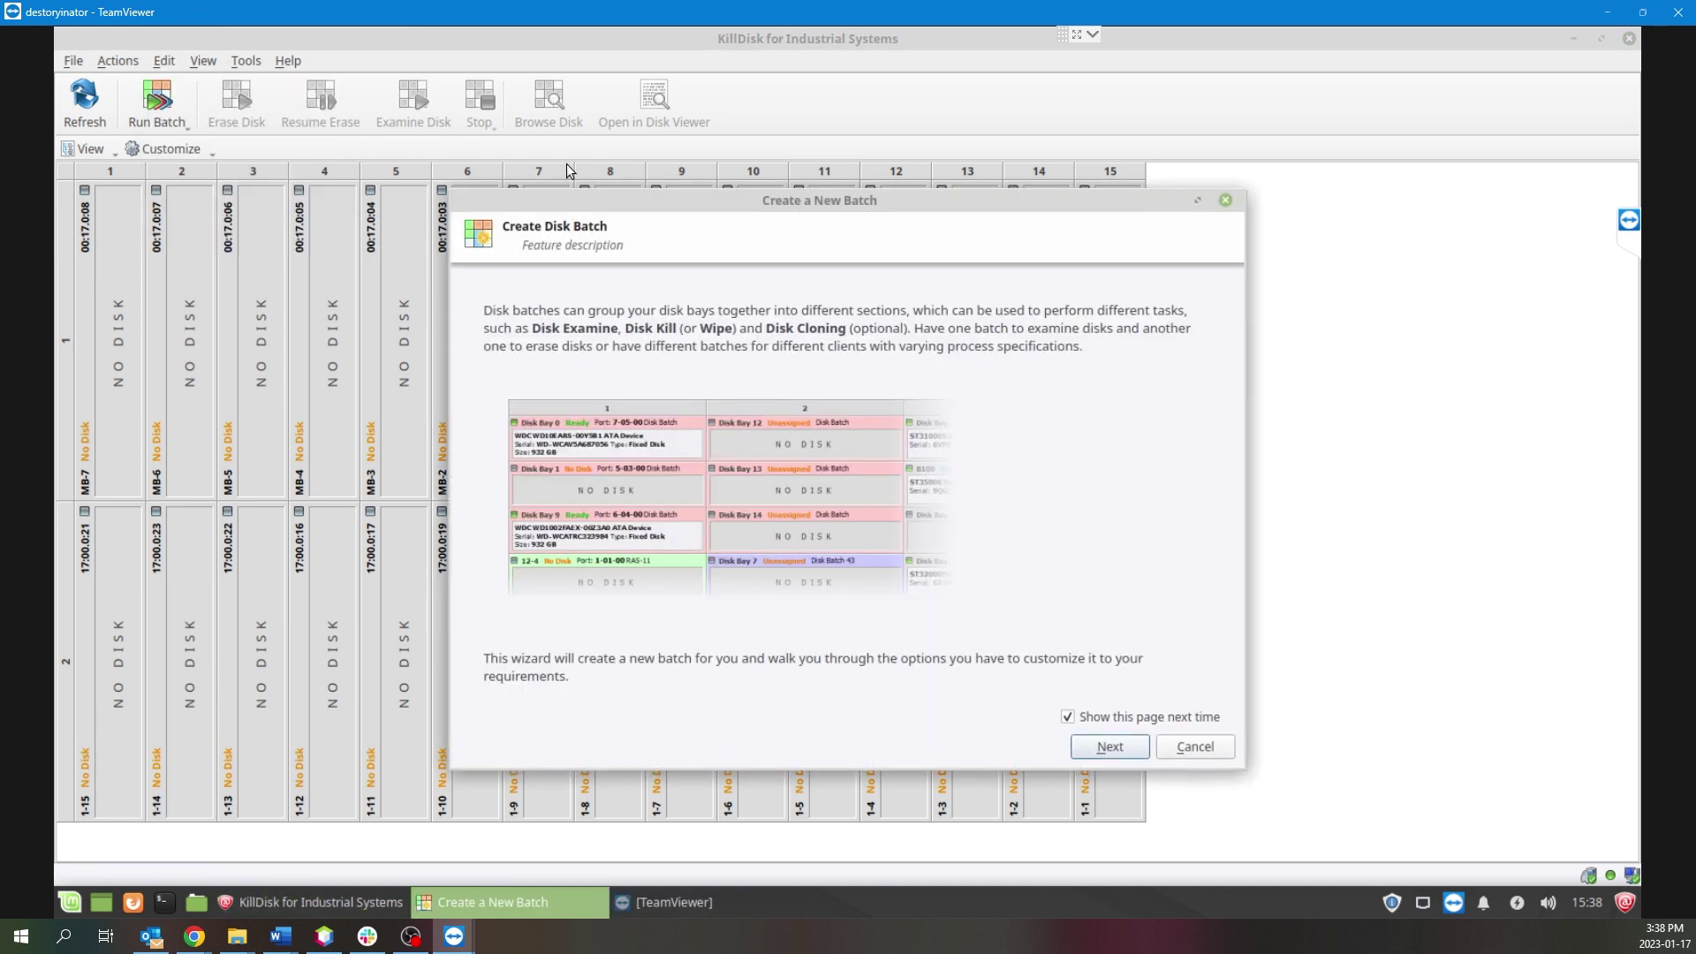
click(1131, 753)
Title the batch 'DemoBatch' and set its bay colour to green.
drag(609, 323, 515, 322)
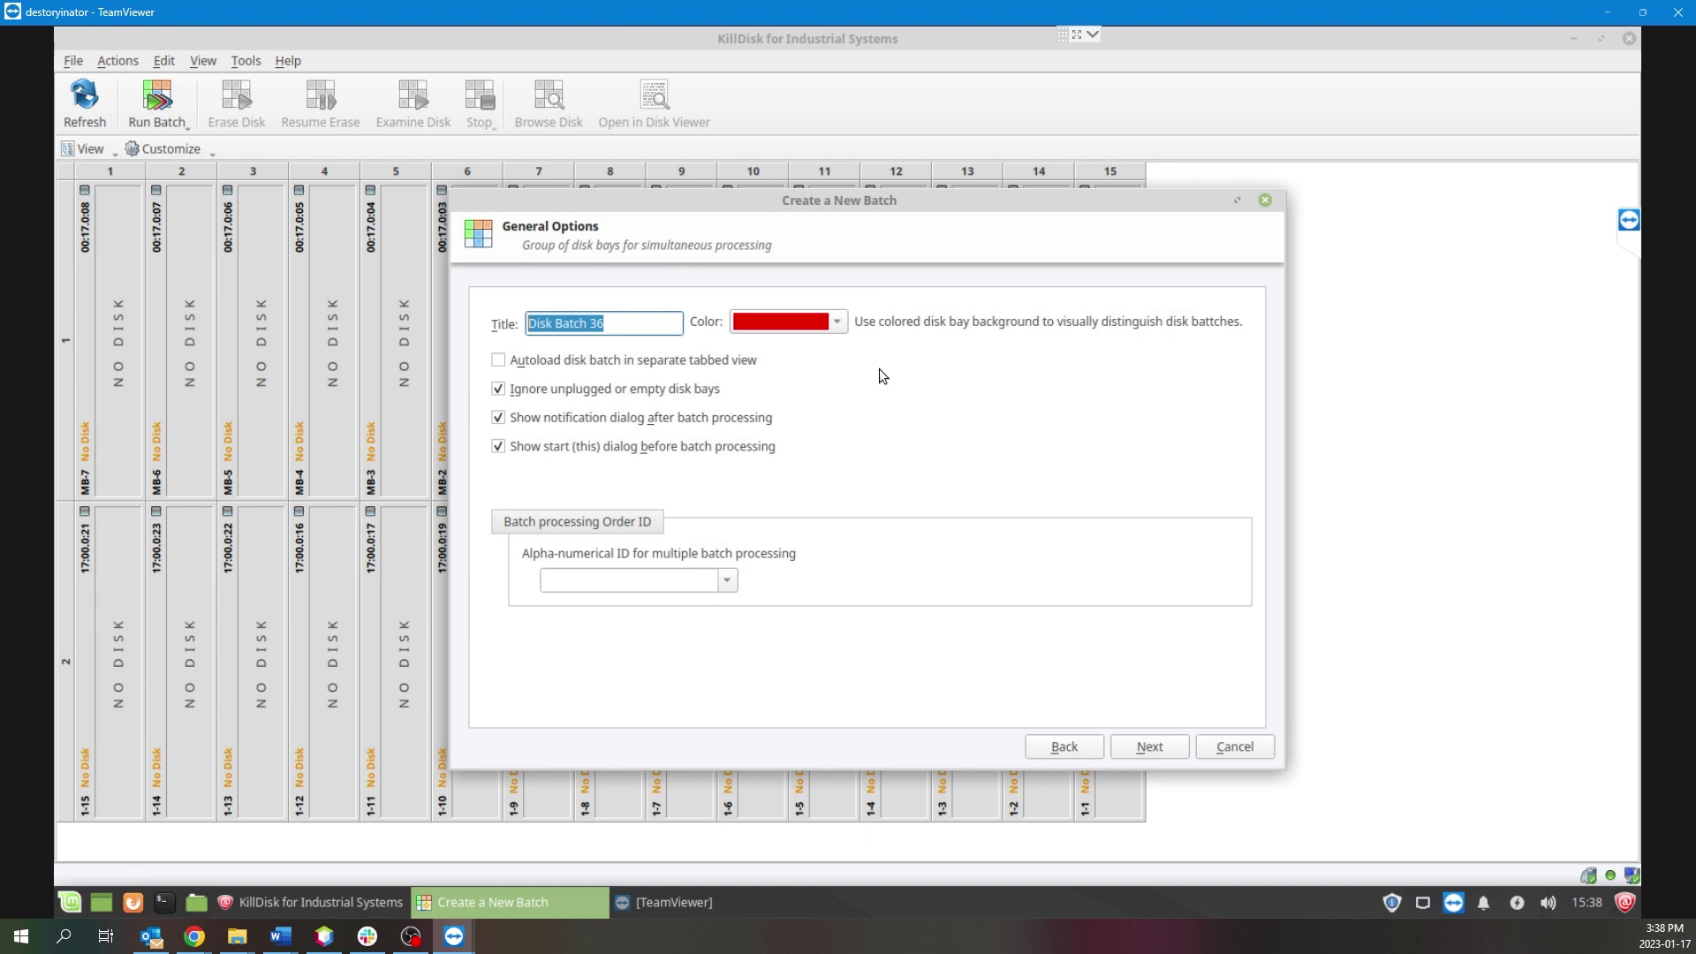
text(Demo)
key(BackSpace)
key(BackSpace)
key(BackSpace)
key(BackSpace)
text(DemoBatch)
click(844, 326)
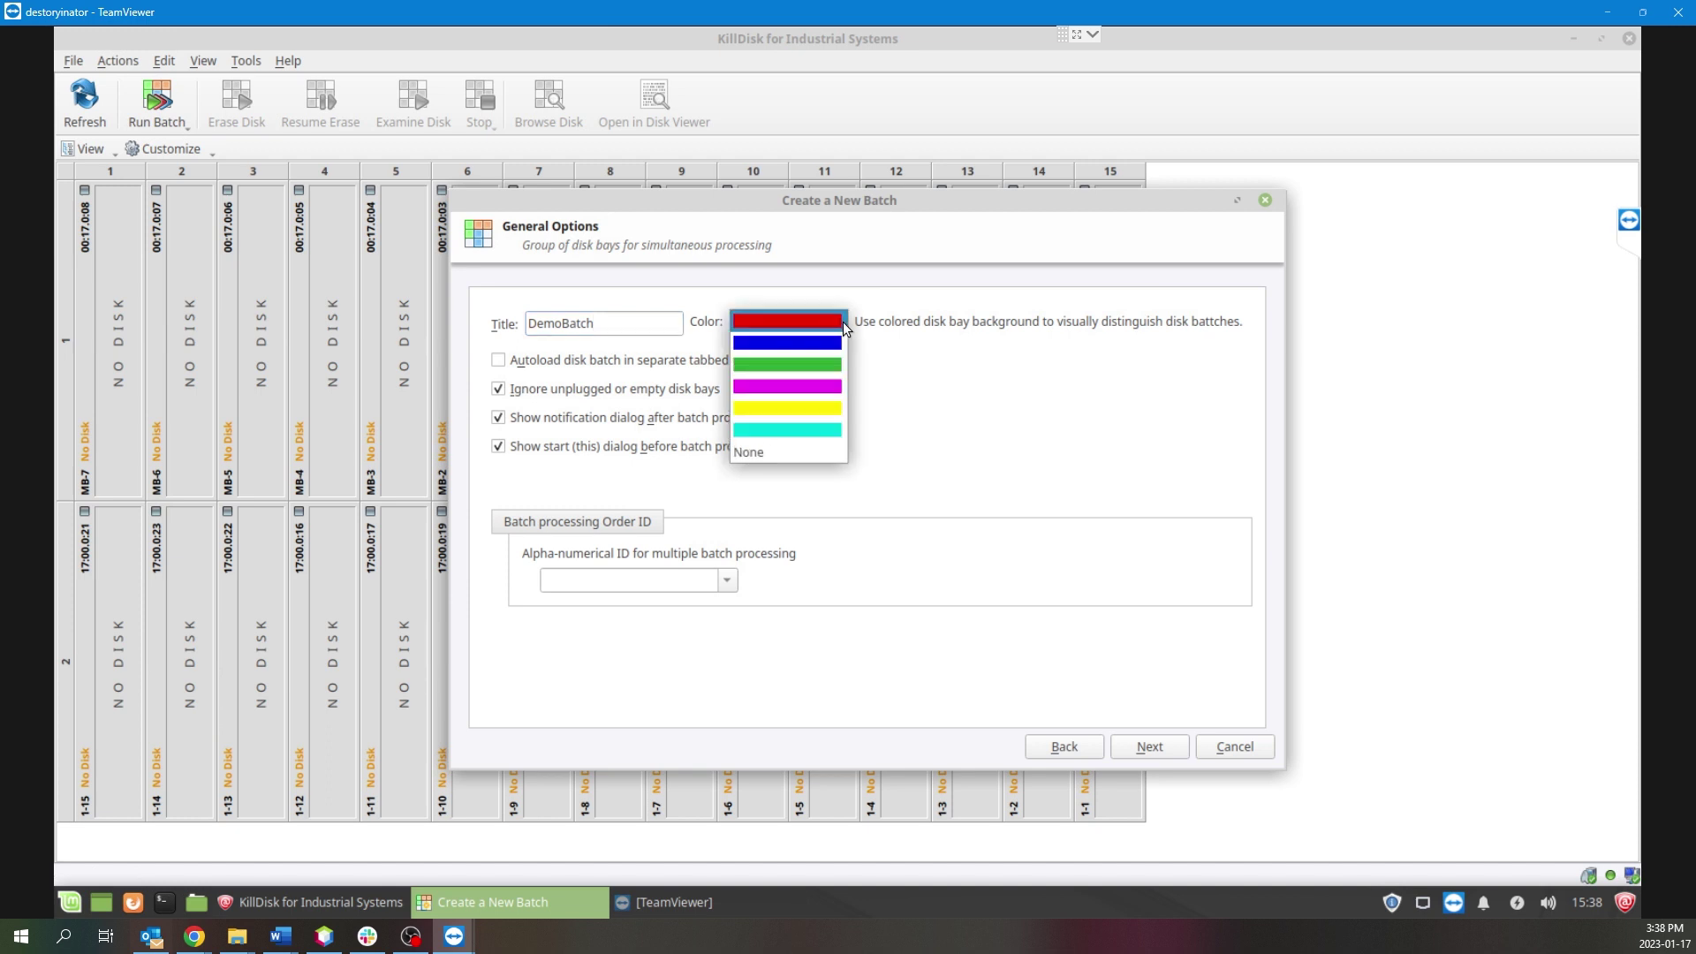
click(824, 363)
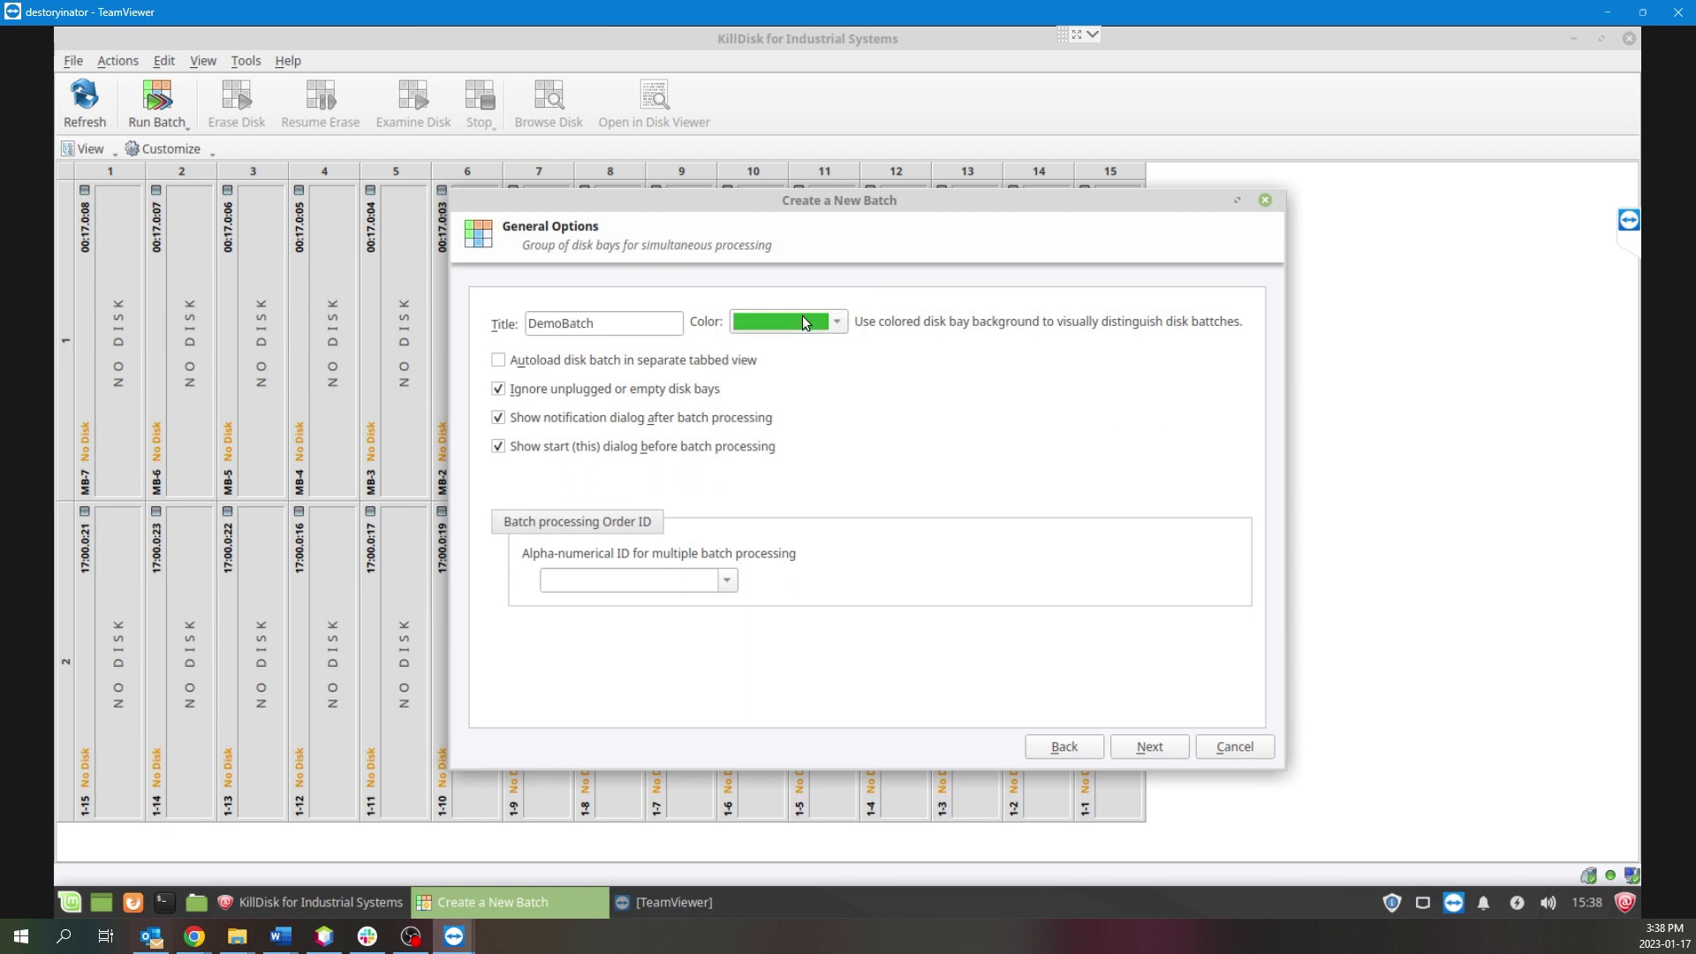
click(1179, 752)
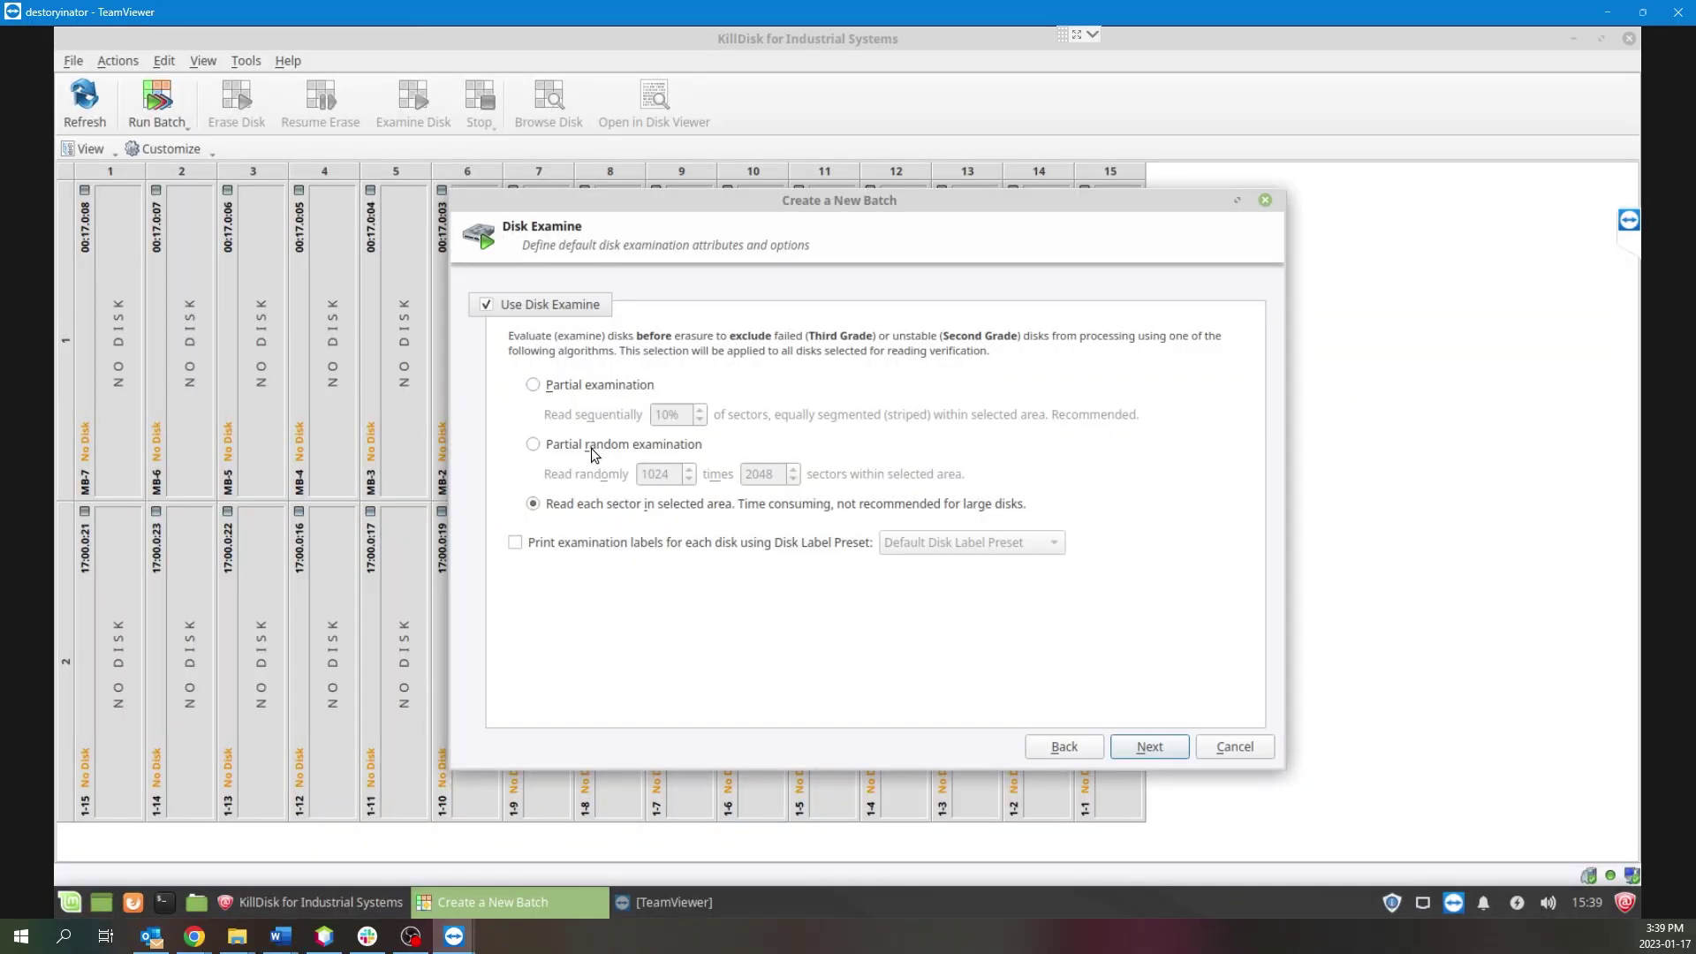
Switch Disk Examine to Partial examination, reading 10% of sectors sequentially.
click(540, 386)
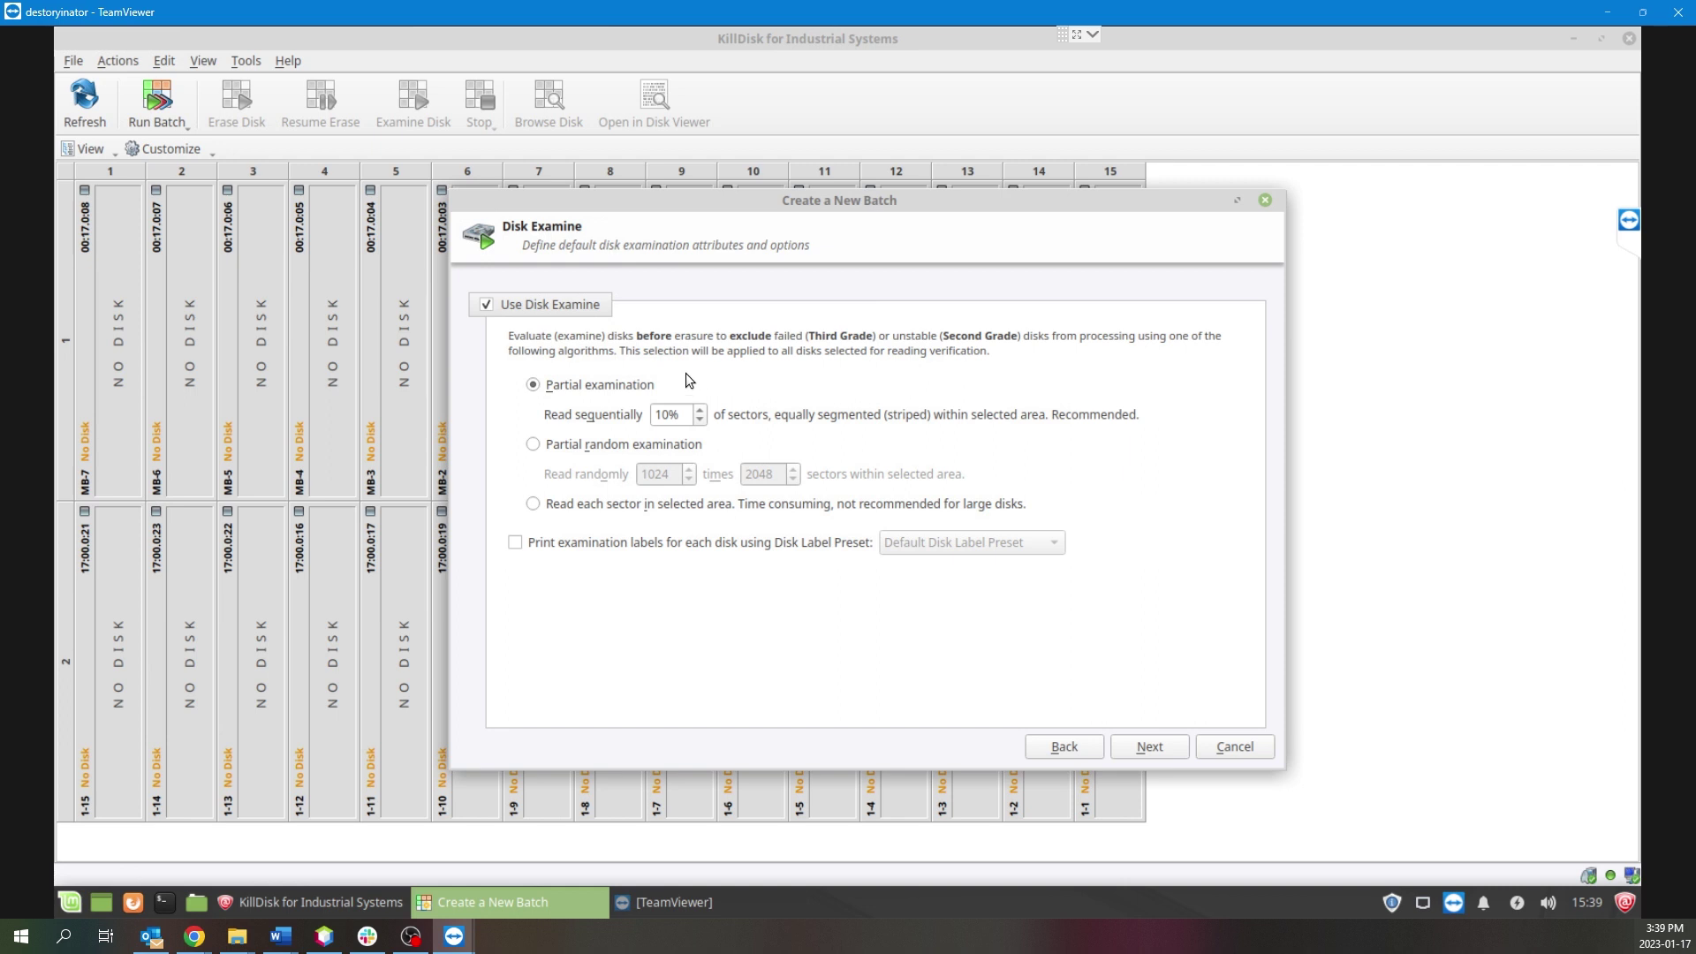
Choose NIST 800-88 (One Pass Random) [1 pass] as the batch's erase method.
click(1145, 753)
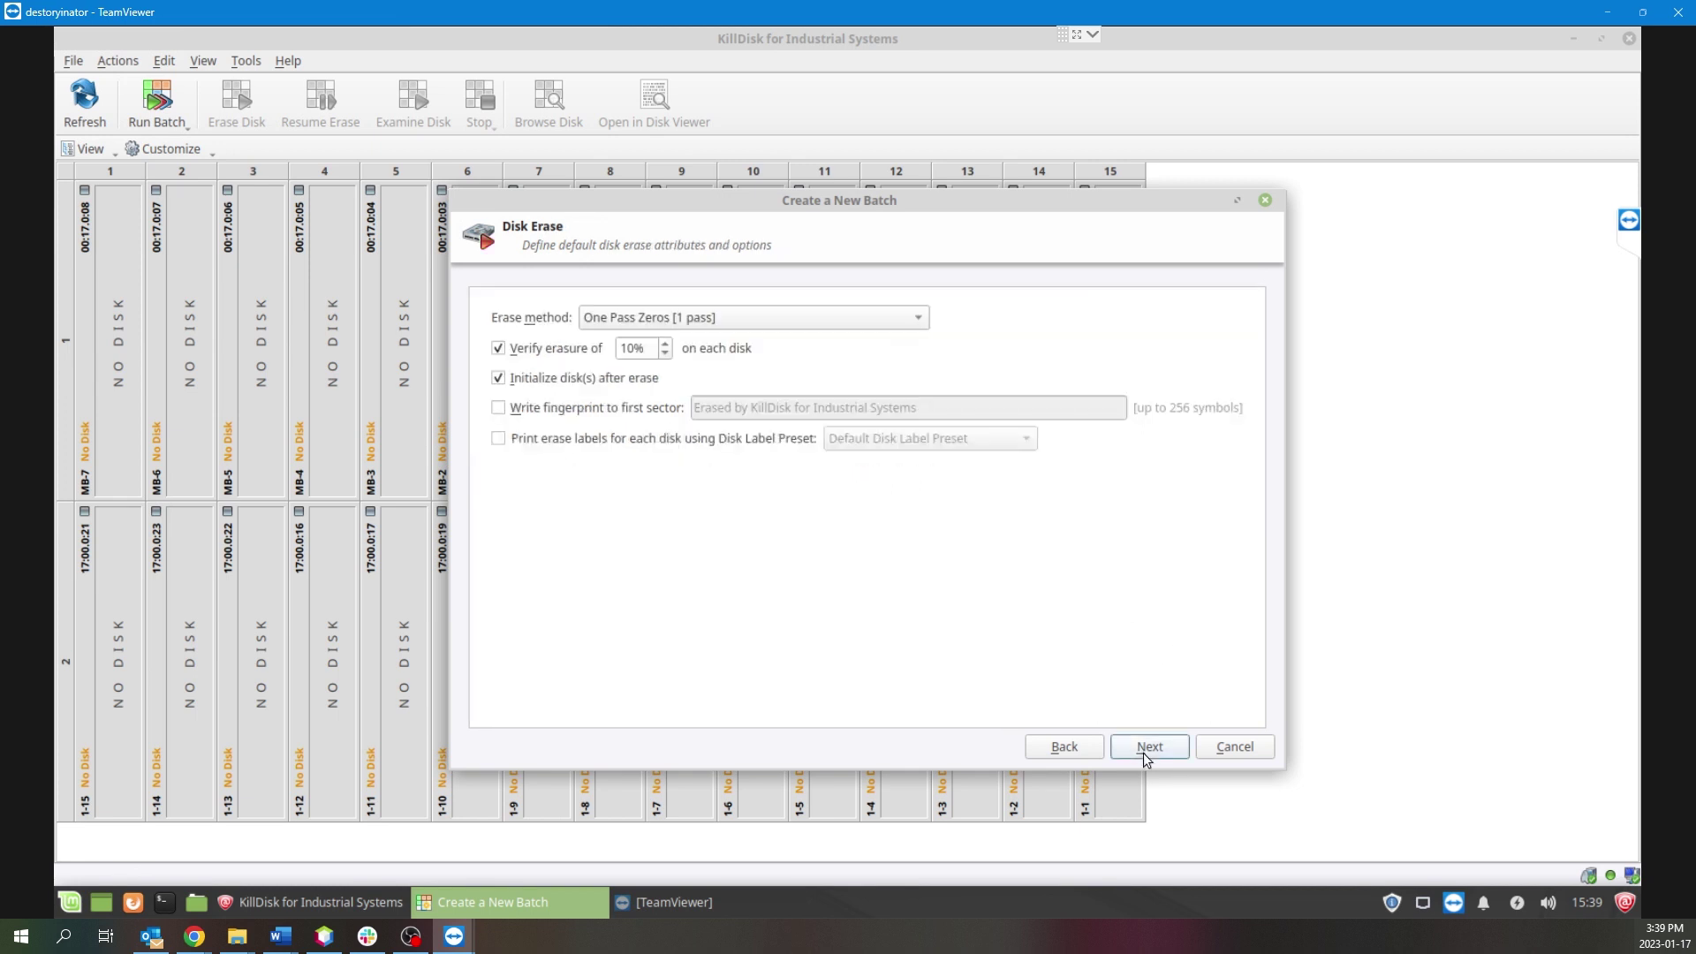
click(857, 318)
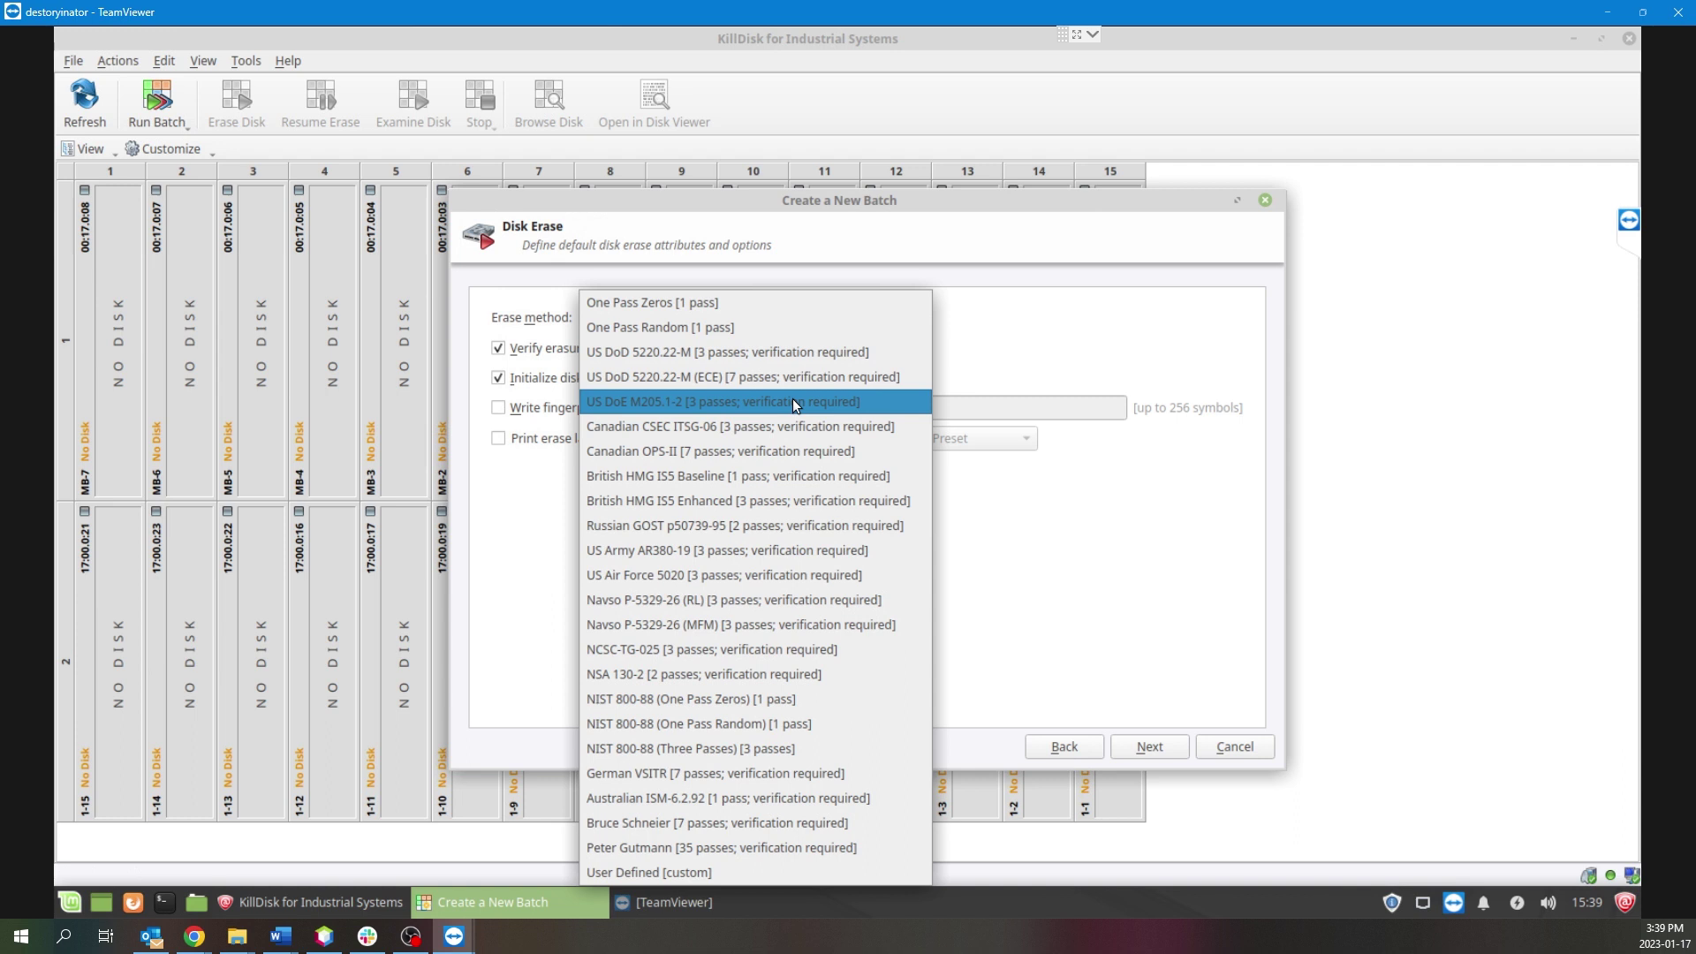
click(824, 729)
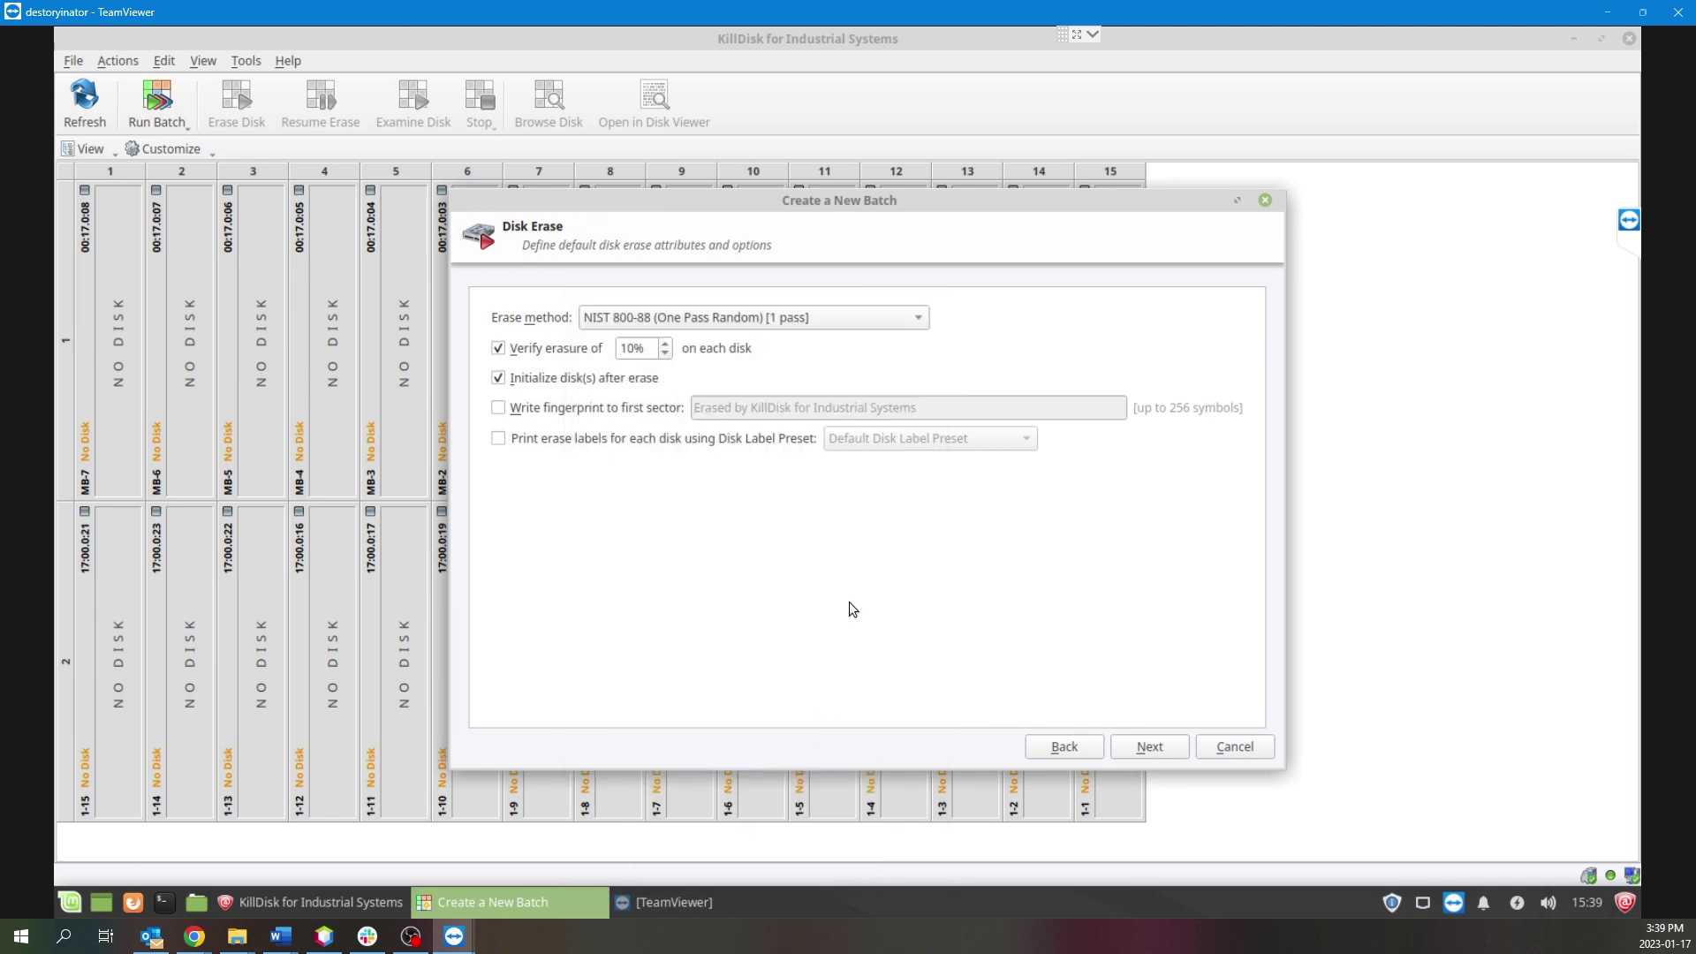
click(1168, 749)
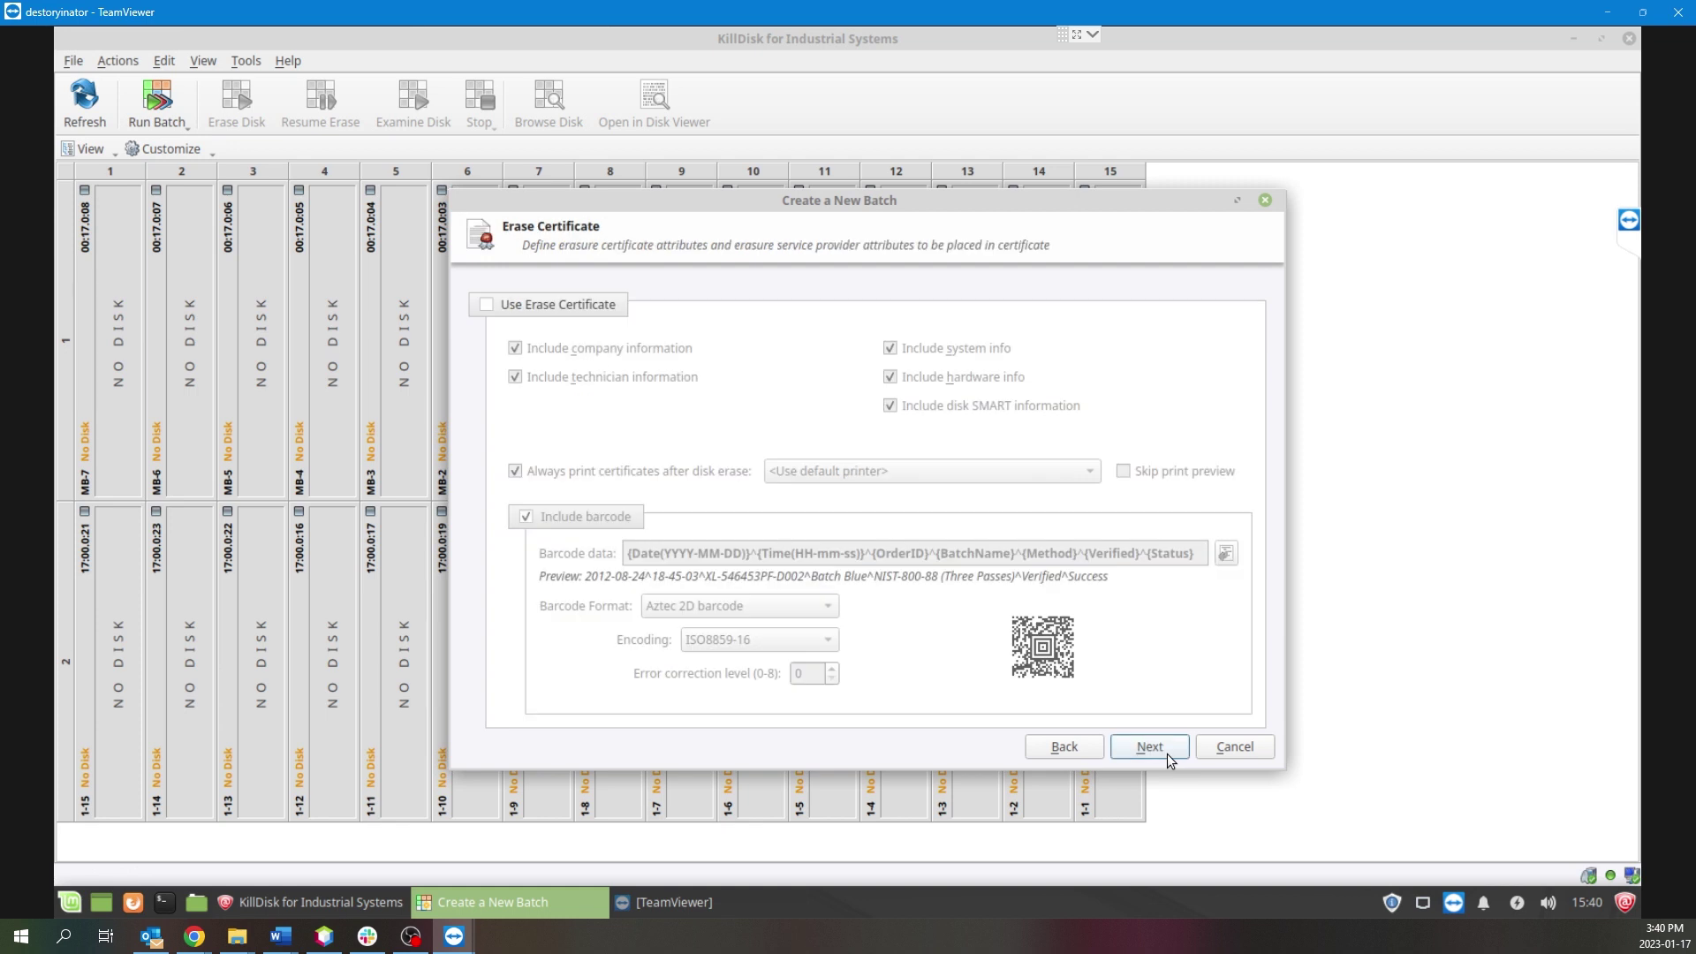
Turn on erase certificates and processing reports for the batch.
click(536, 304)
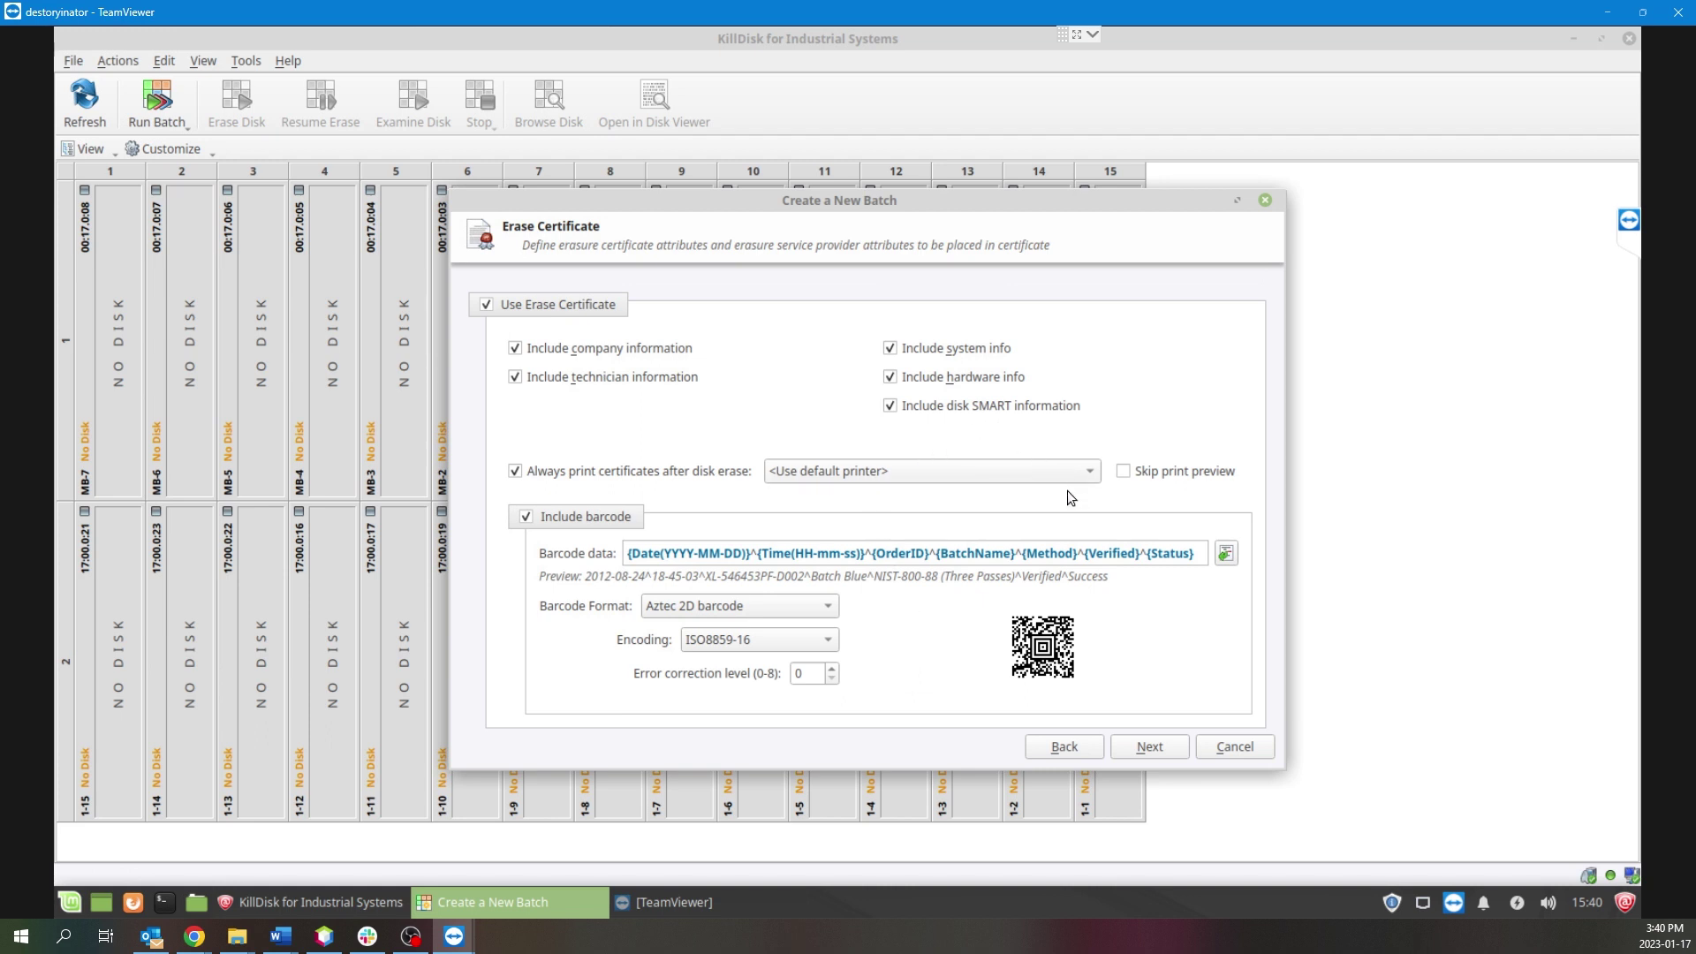
click(1149, 748)
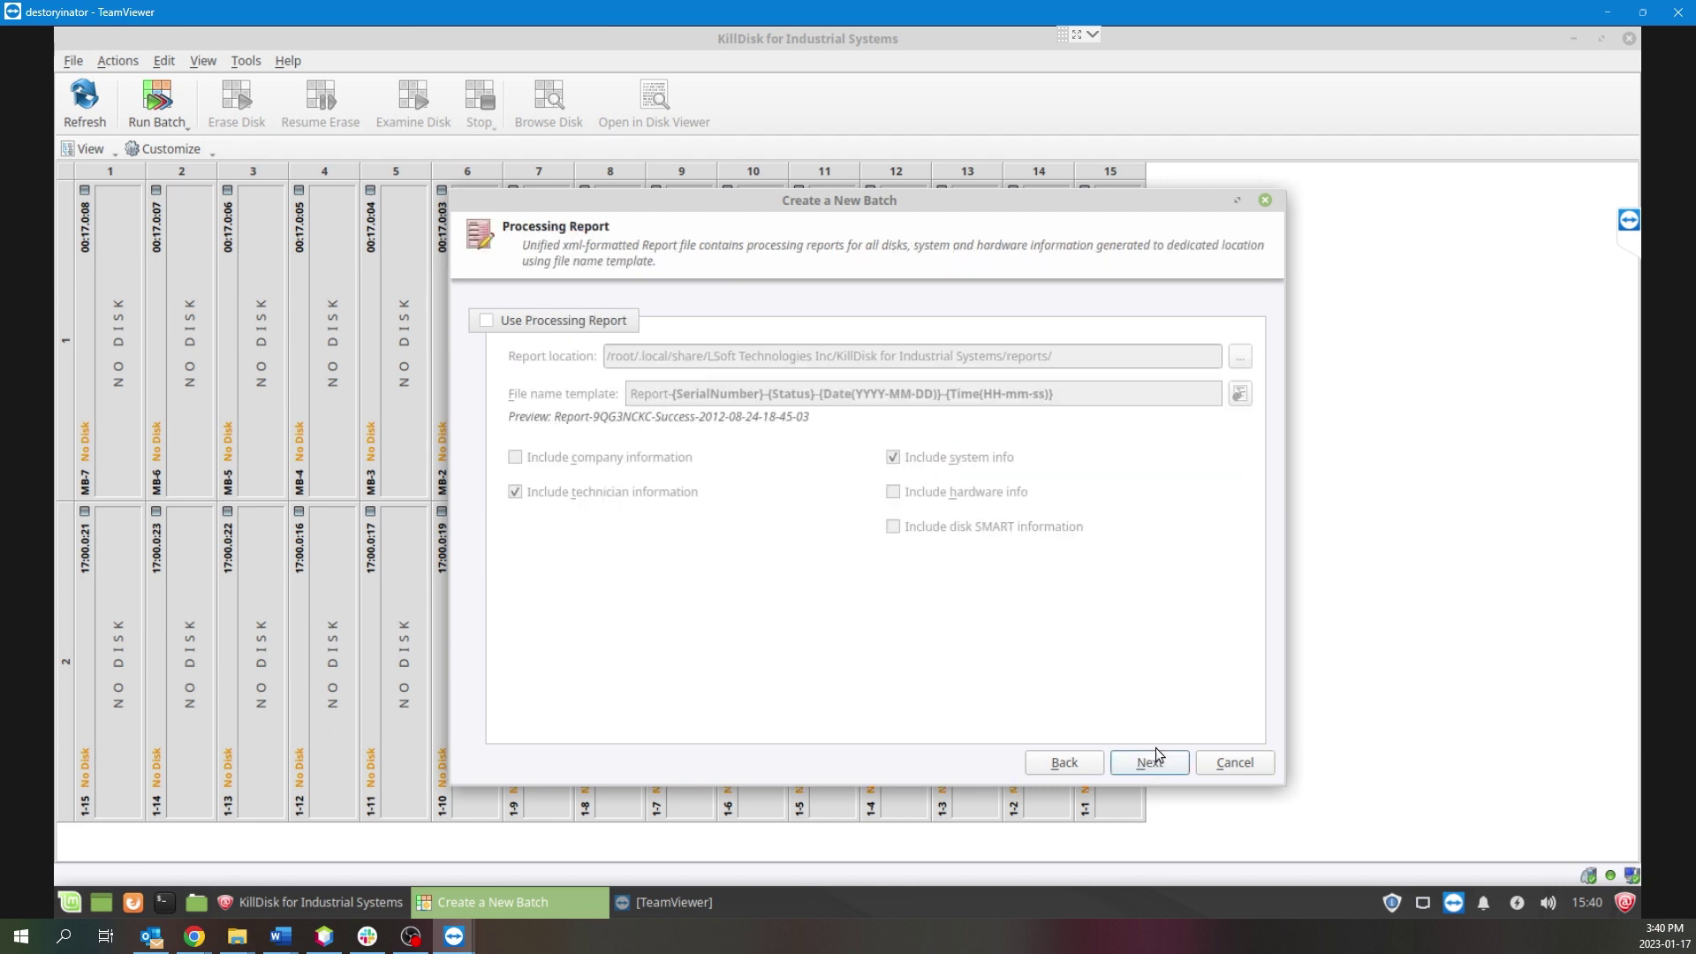
click(561, 329)
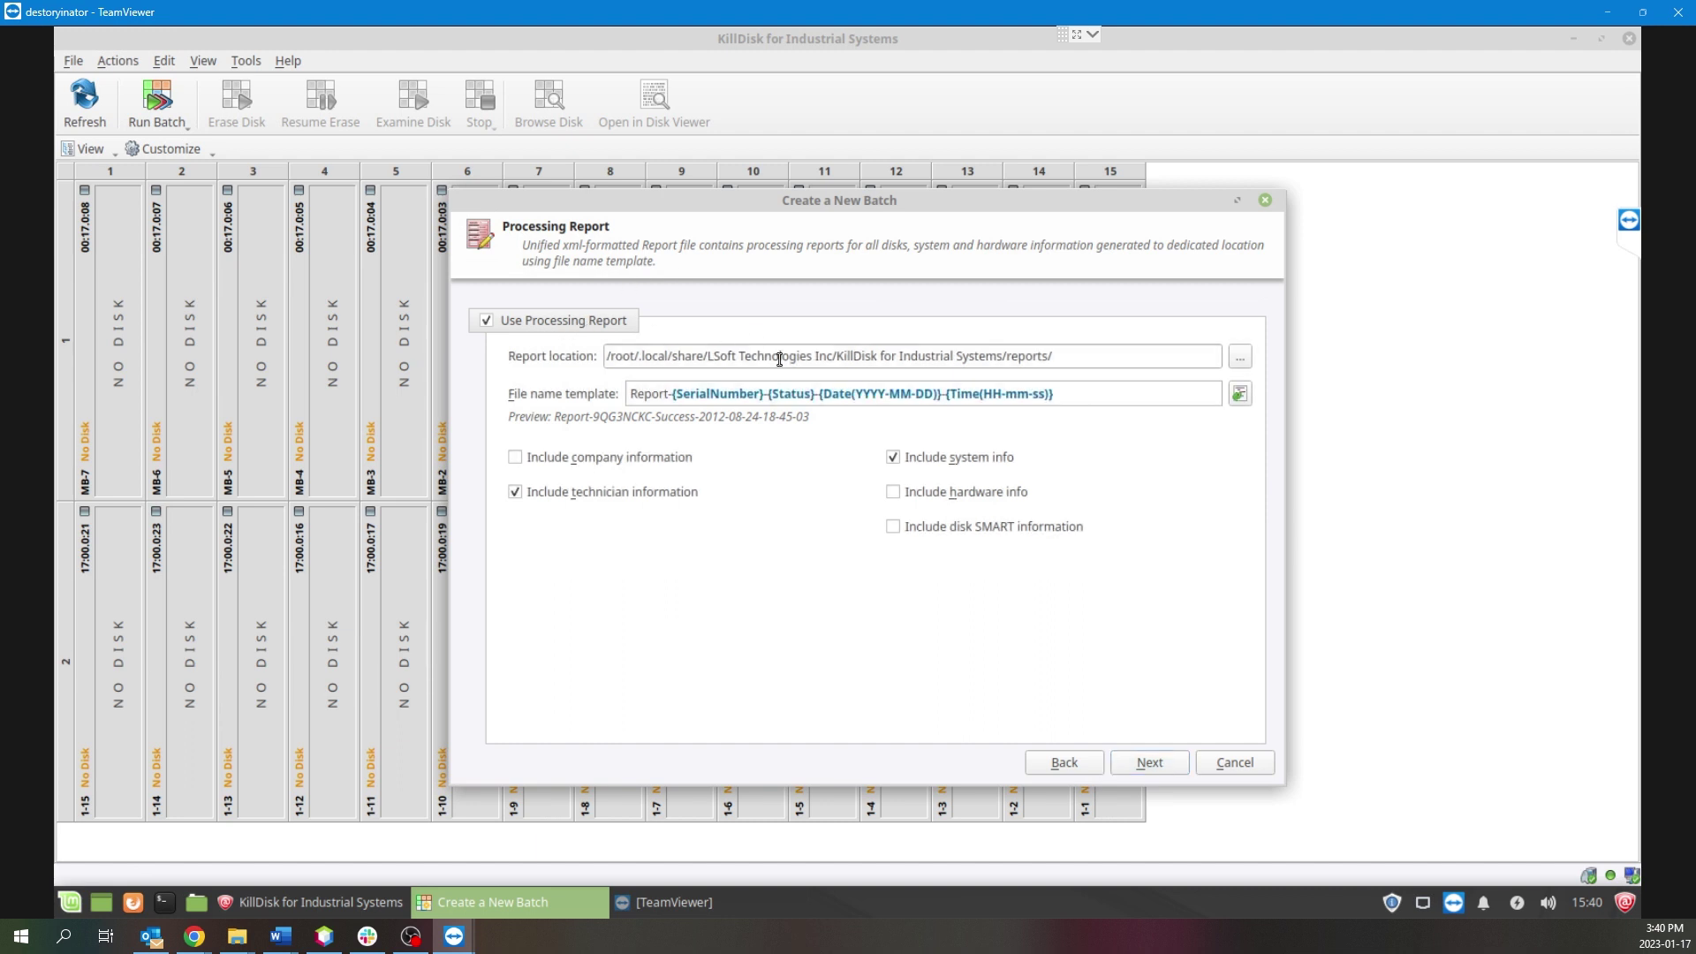
Keep the default report folder and include company information in the report.
click(1073, 358)
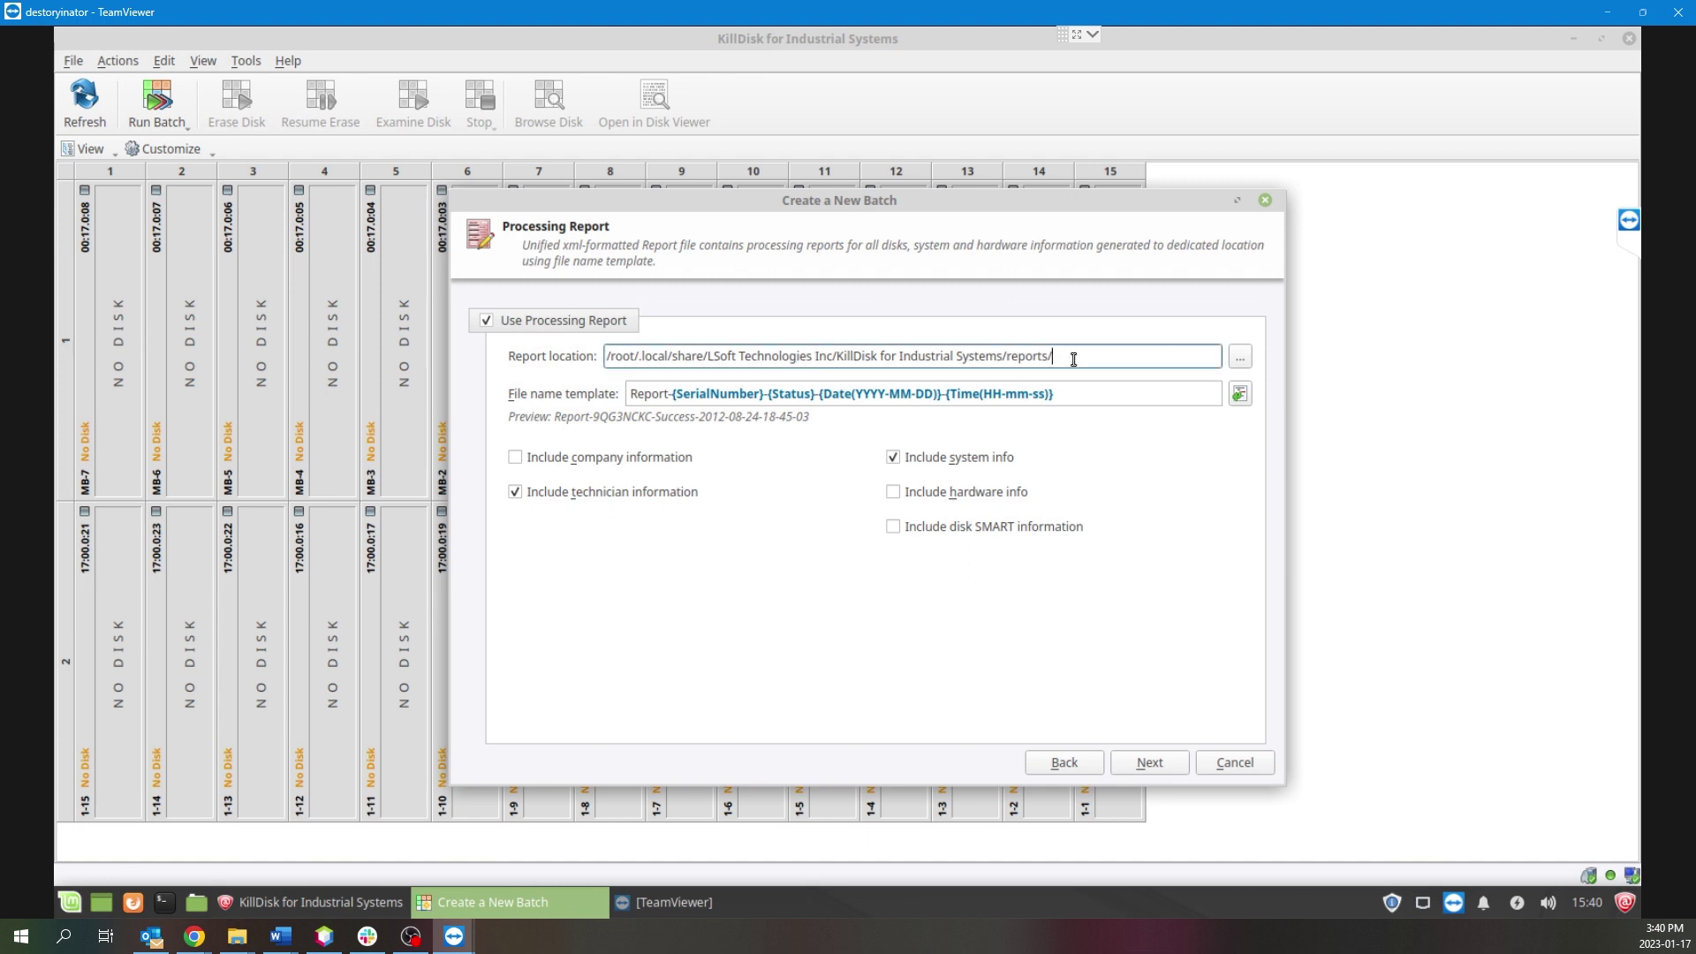
click(1240, 358)
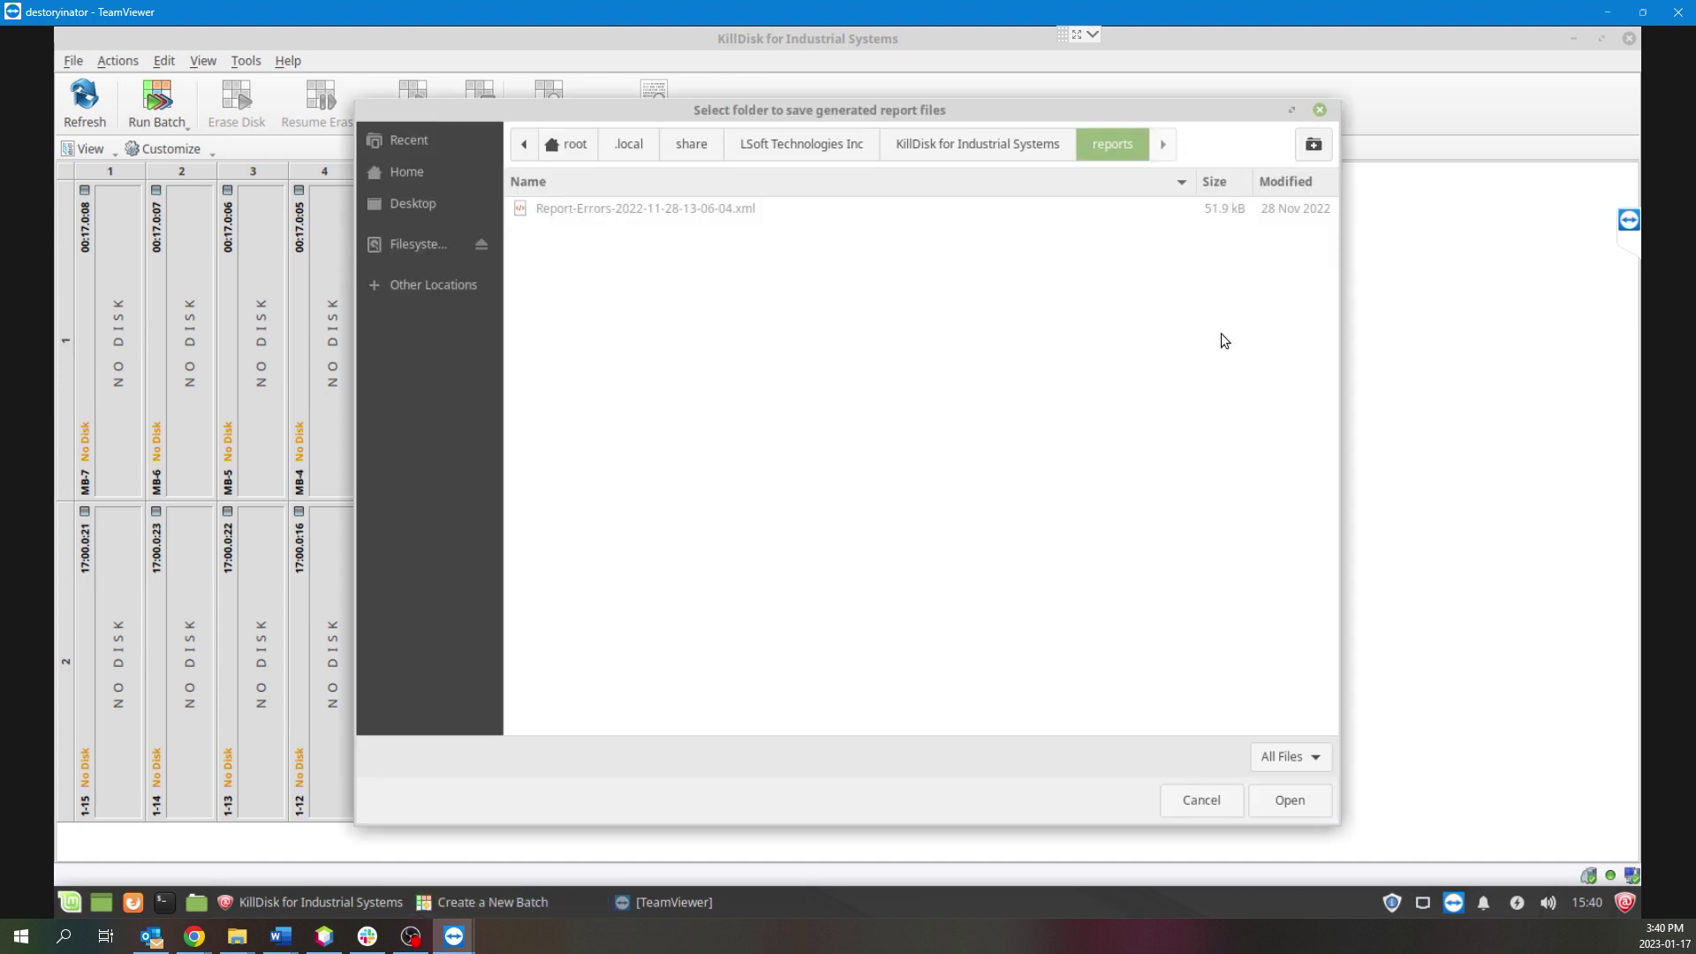
click(415, 173)
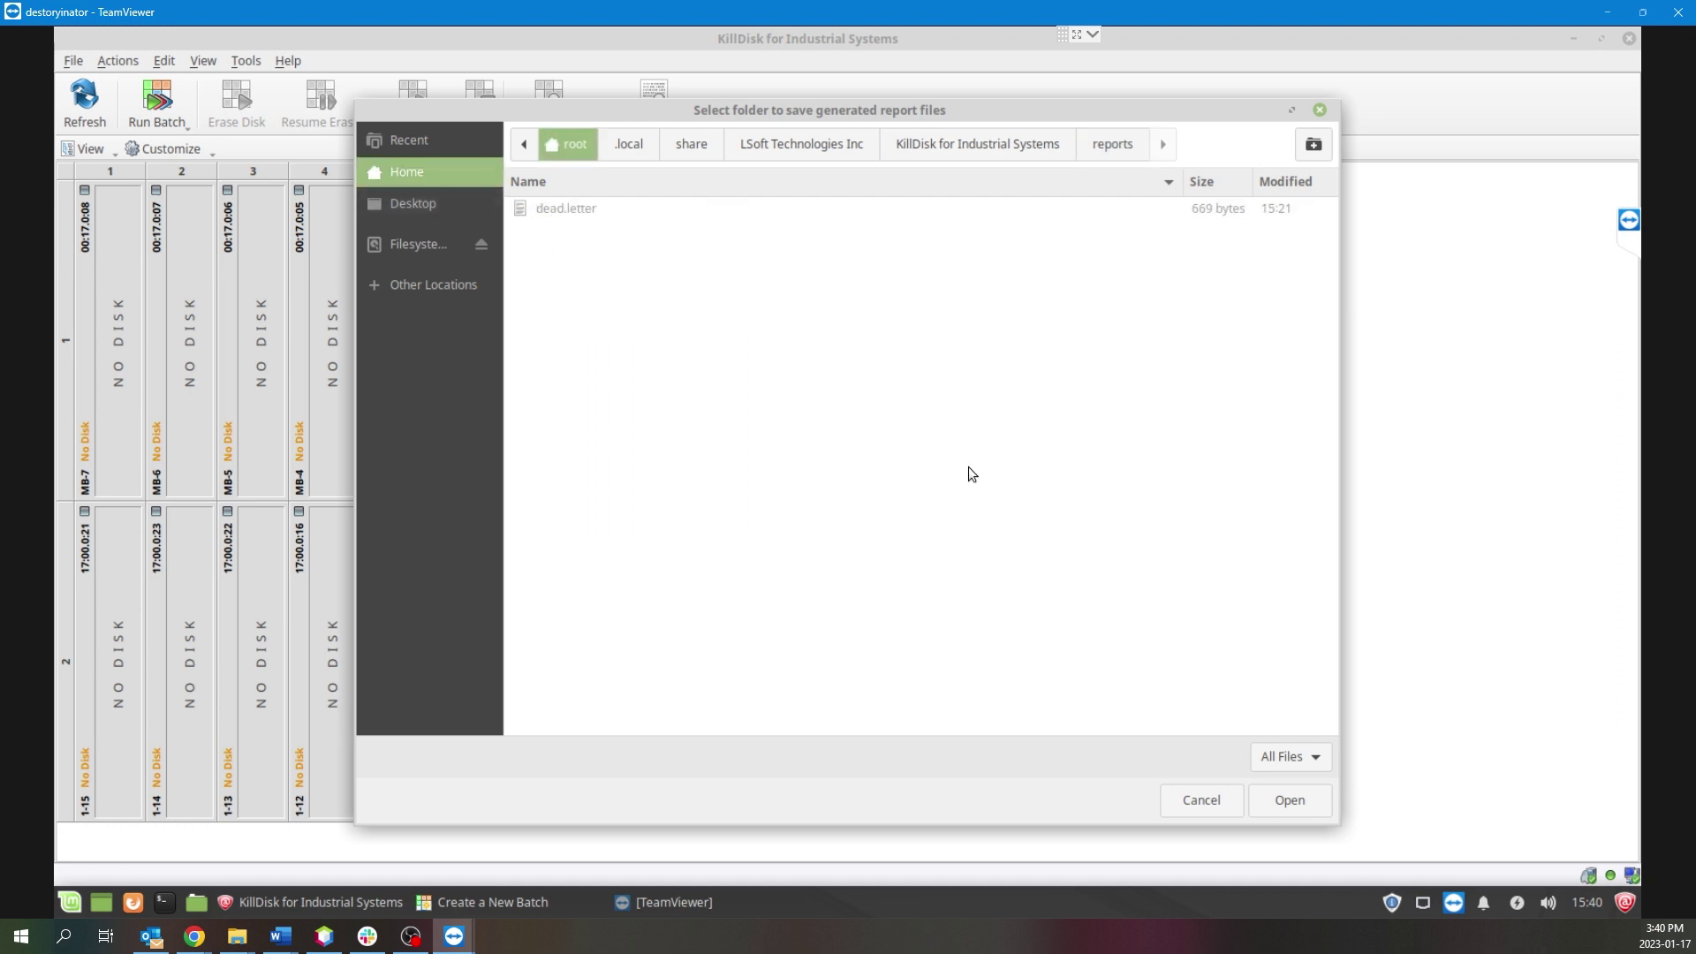
click(1323, 111)
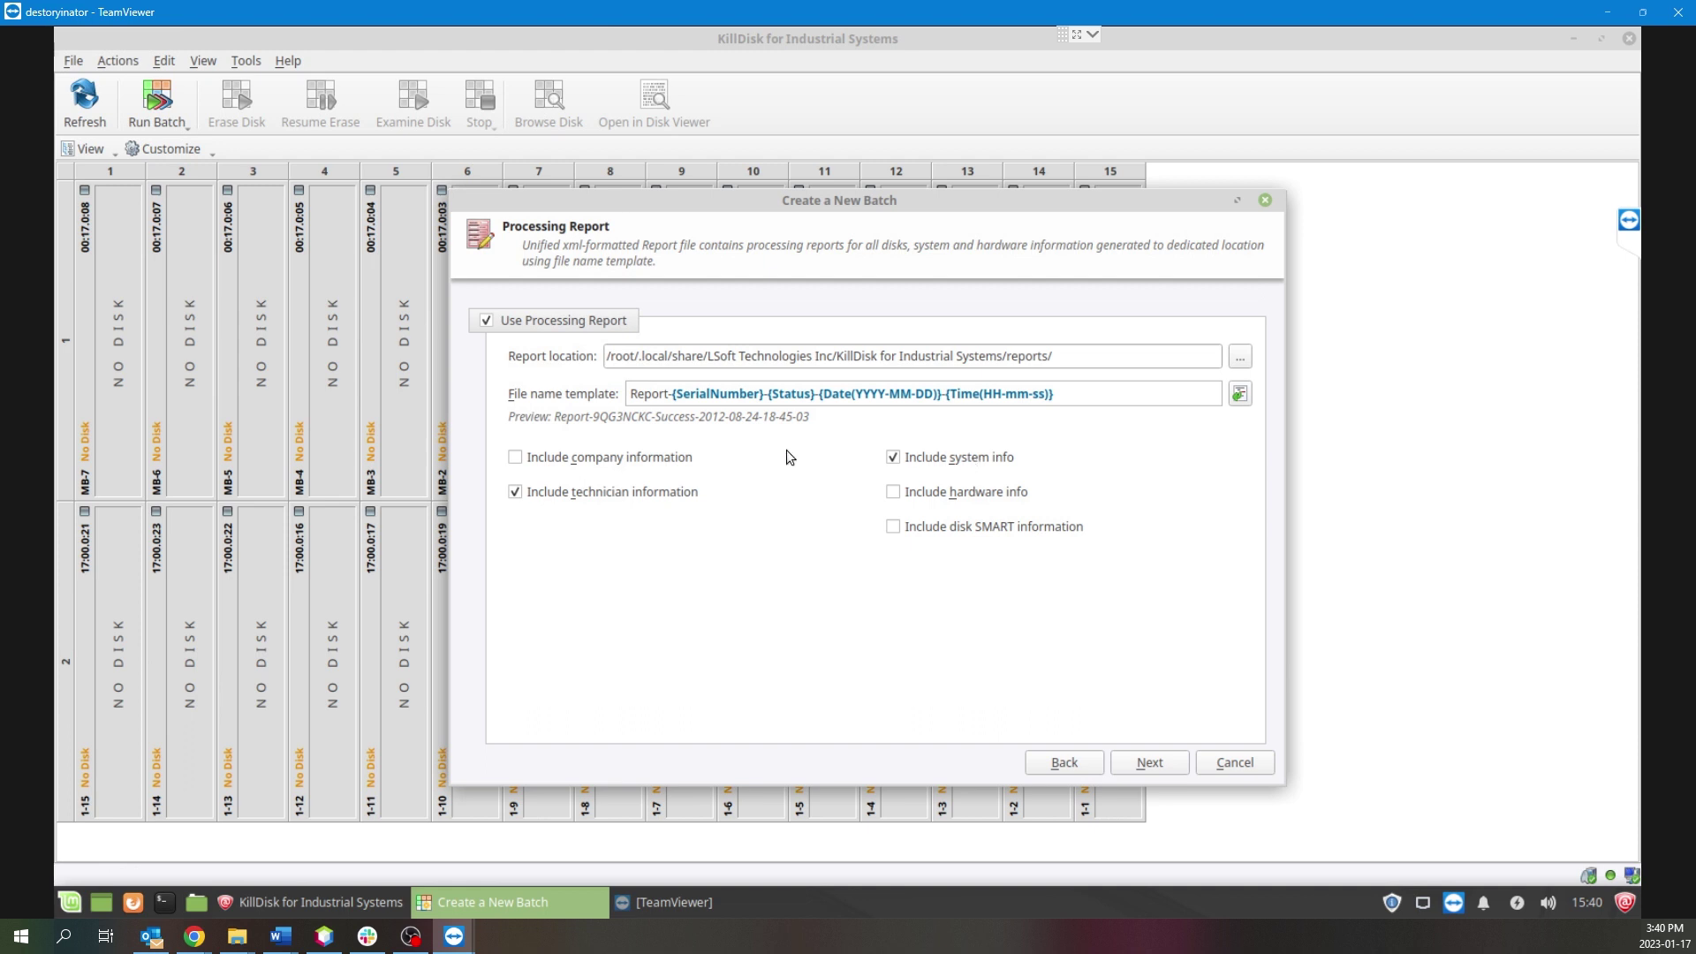
click(678, 459)
Set the certificate logo to th.jpeg from the Downloads folder.
click(1141, 763)
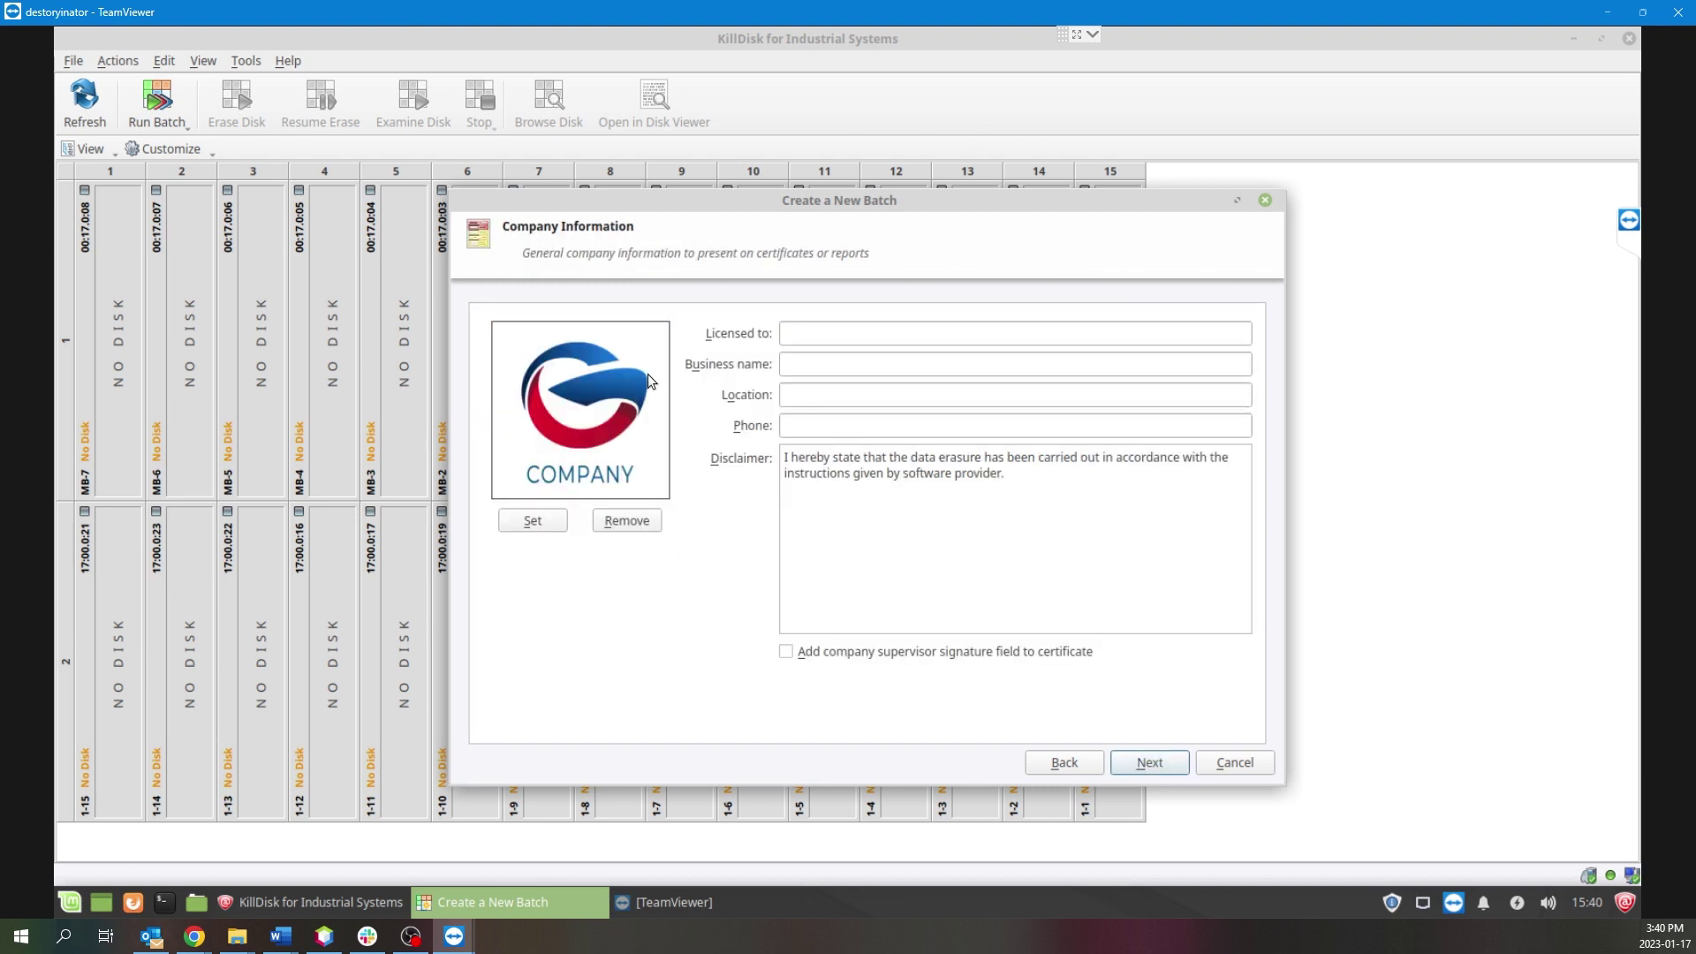
click(534, 523)
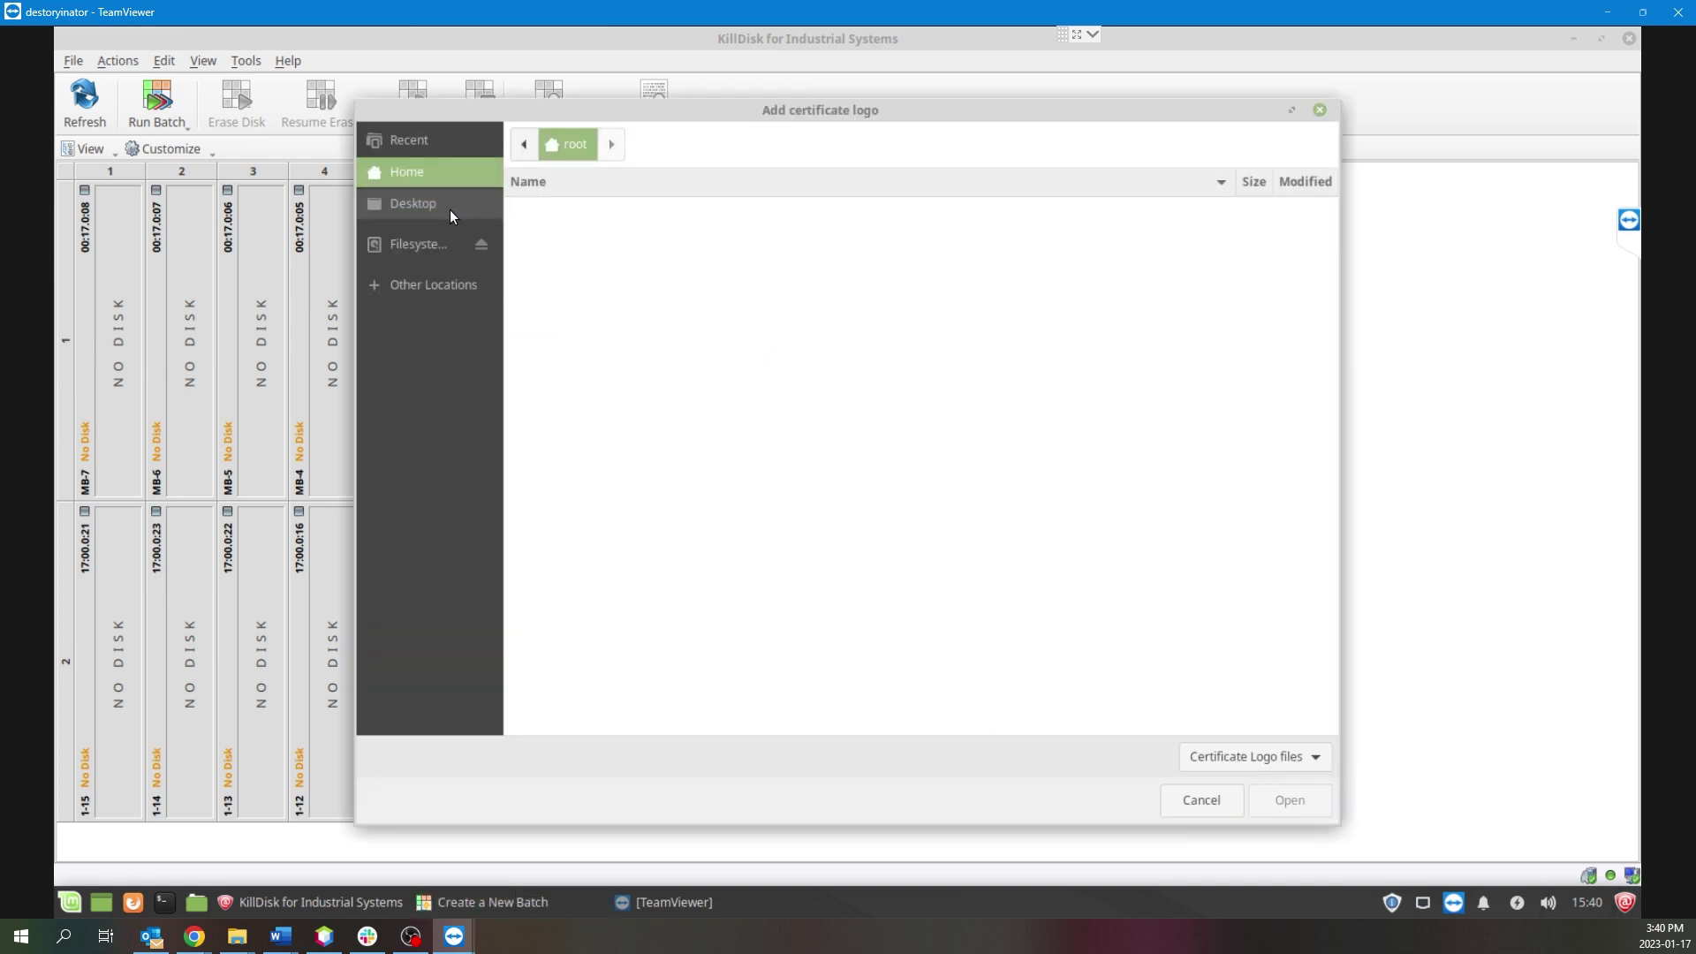
click(561, 253)
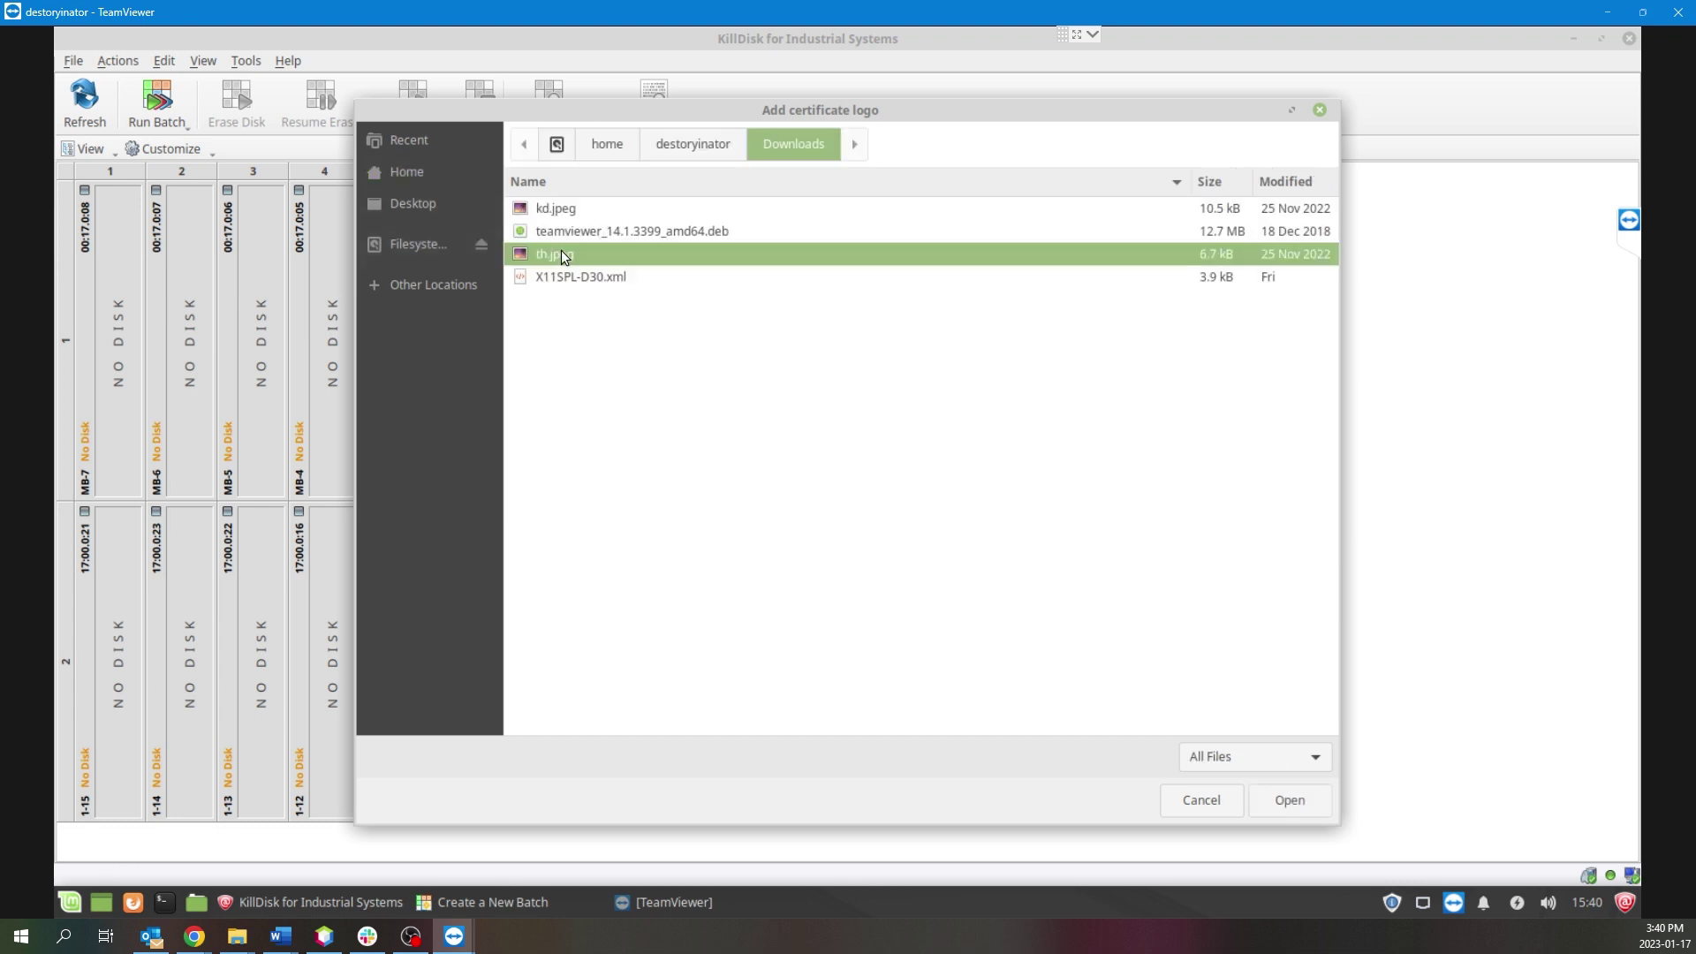
double_click(560, 254)
Enter 45Drives as licensee and business name, plus the company's address and phone number.
click(850, 334)
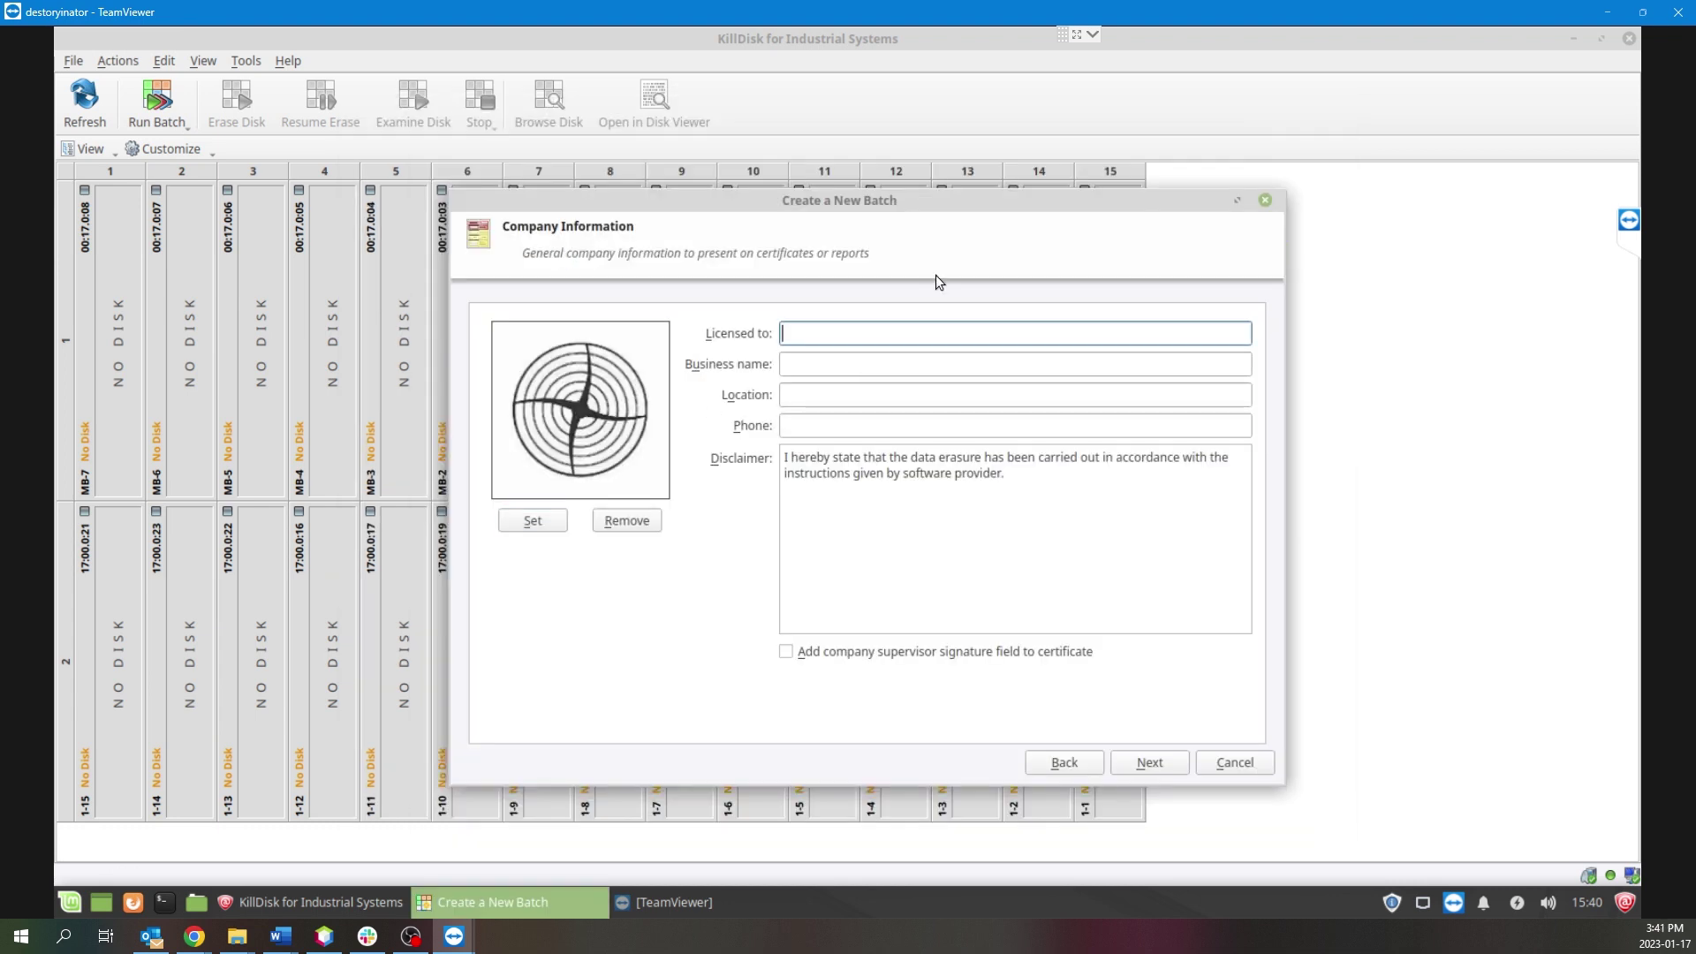
text(45Drives)
click(862, 365)
text(45D)
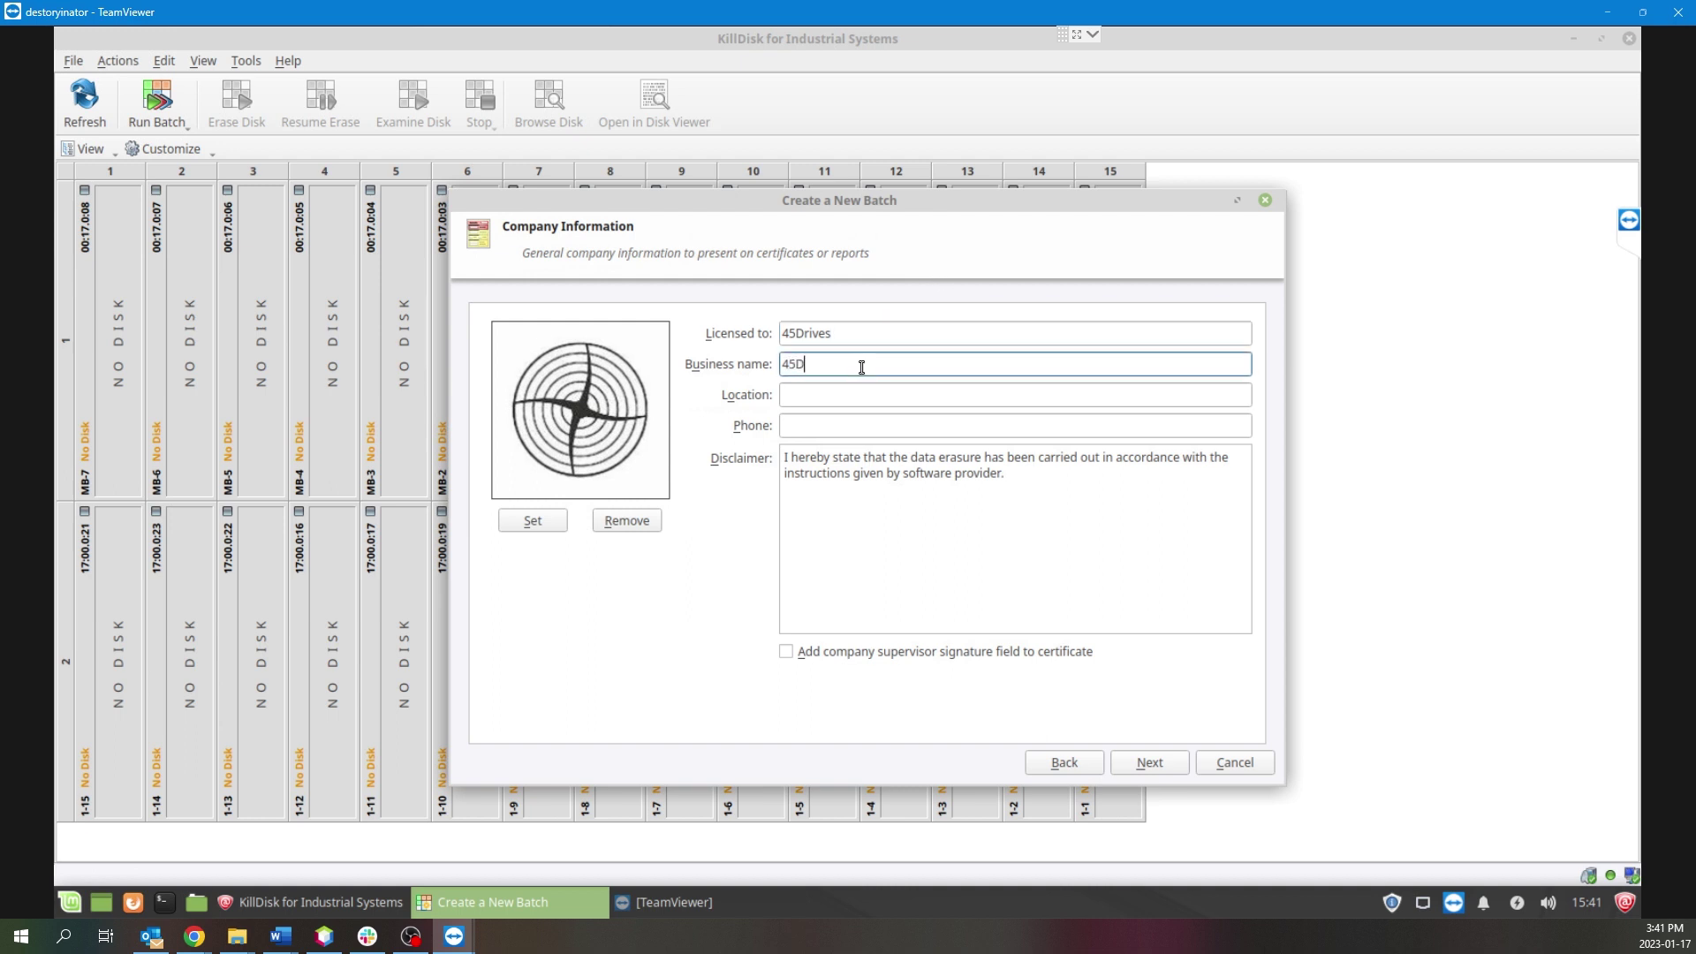
text(rives)
key(Tab)
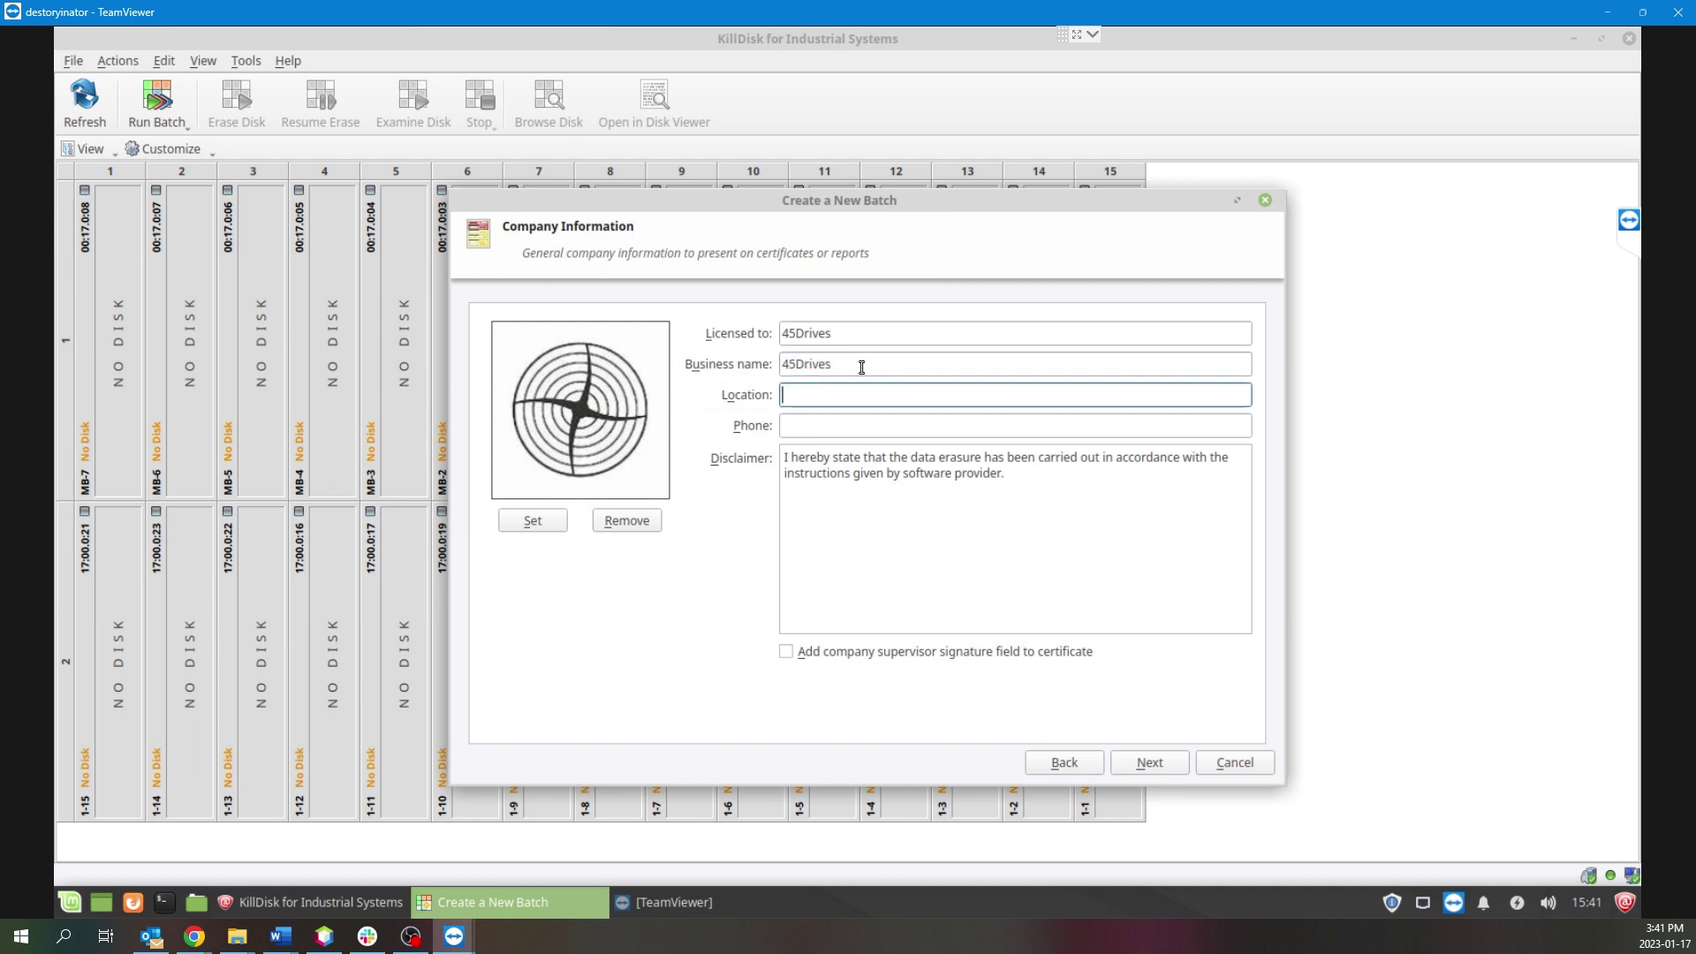
text(46 Wabana Ct)
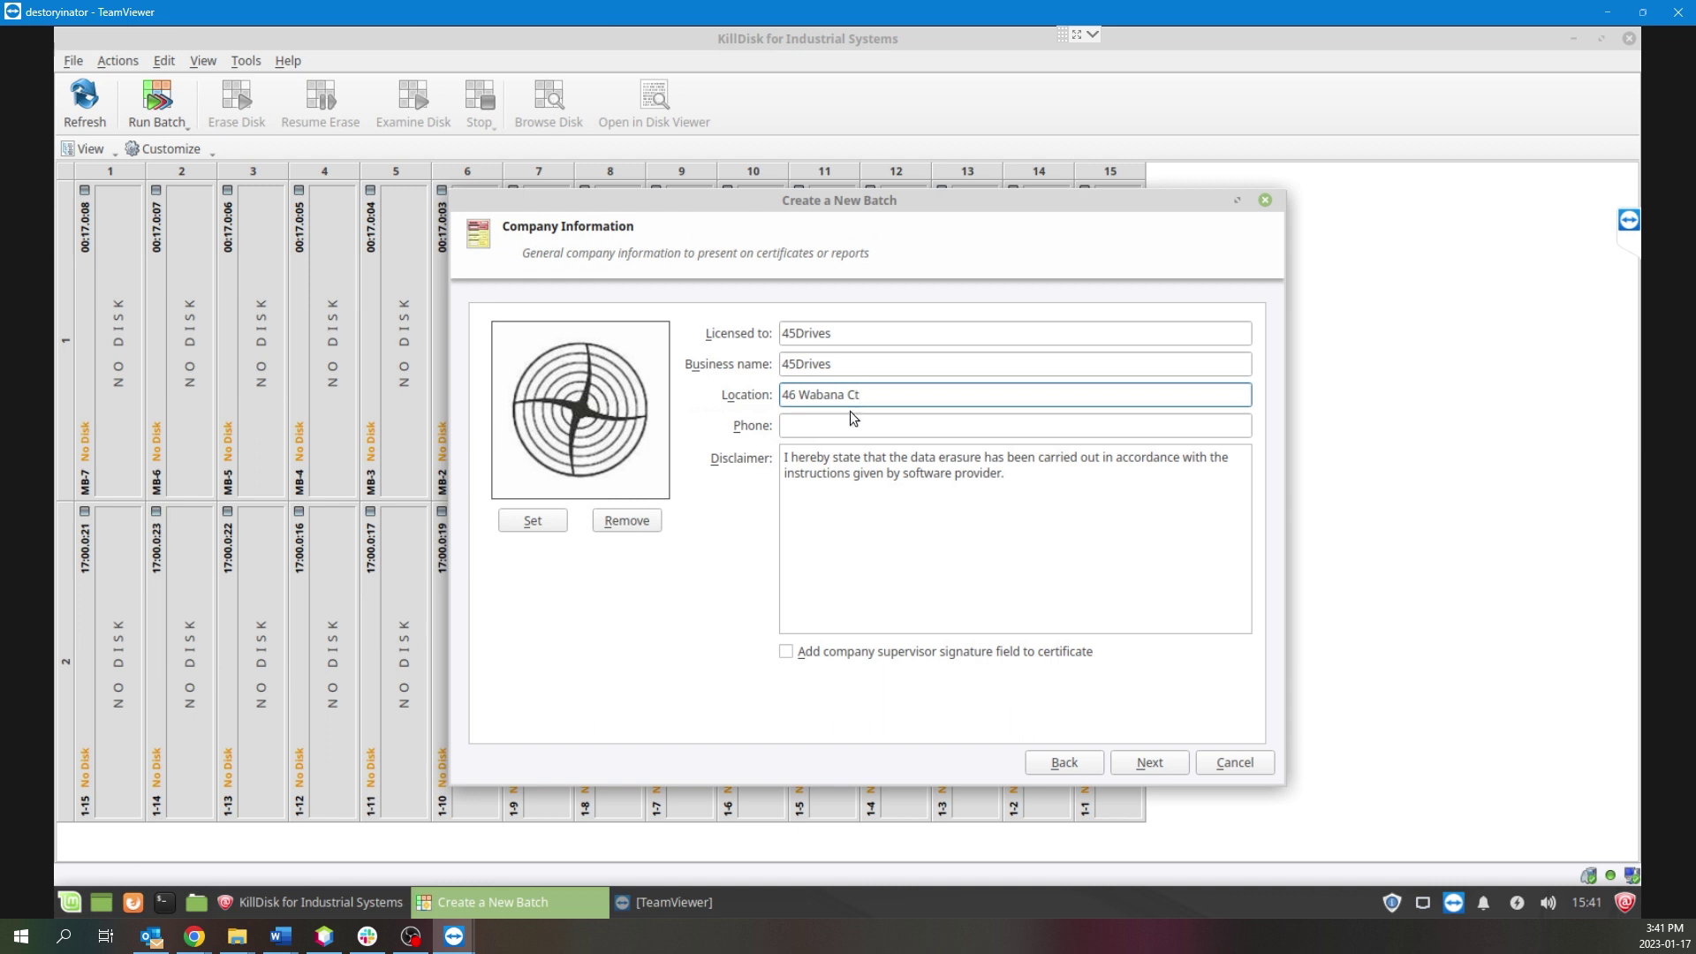
click(849, 423)
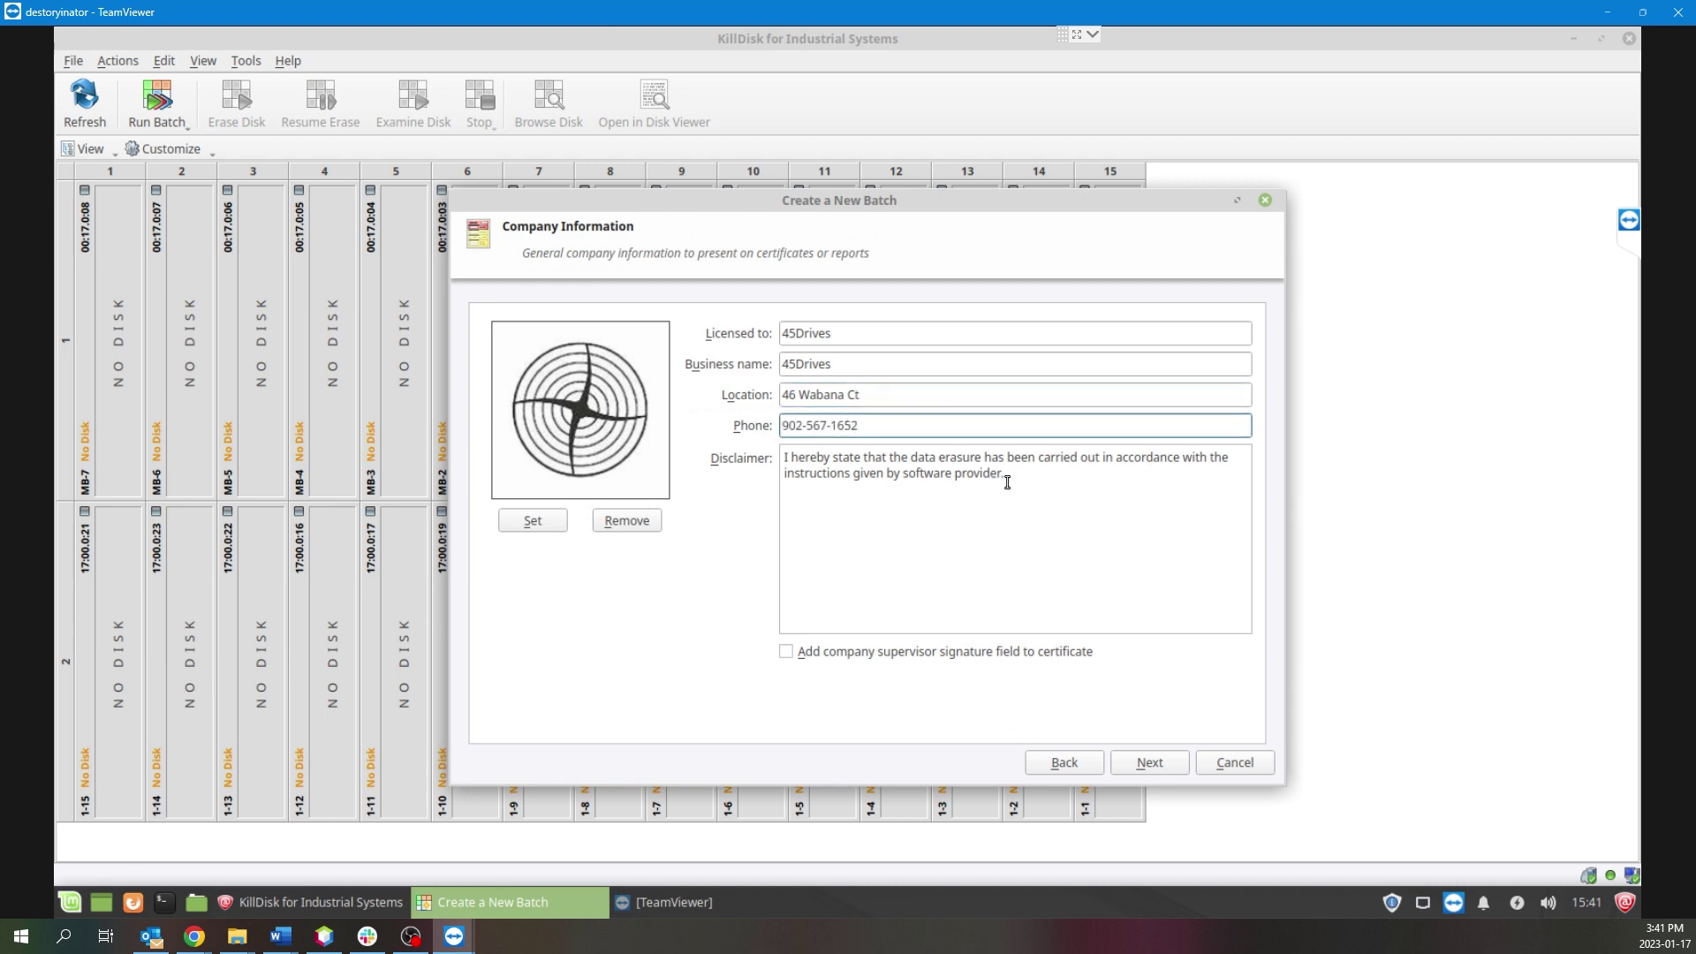
Replace the default operator name with the technician's name.
click(1132, 771)
click(788, 333)
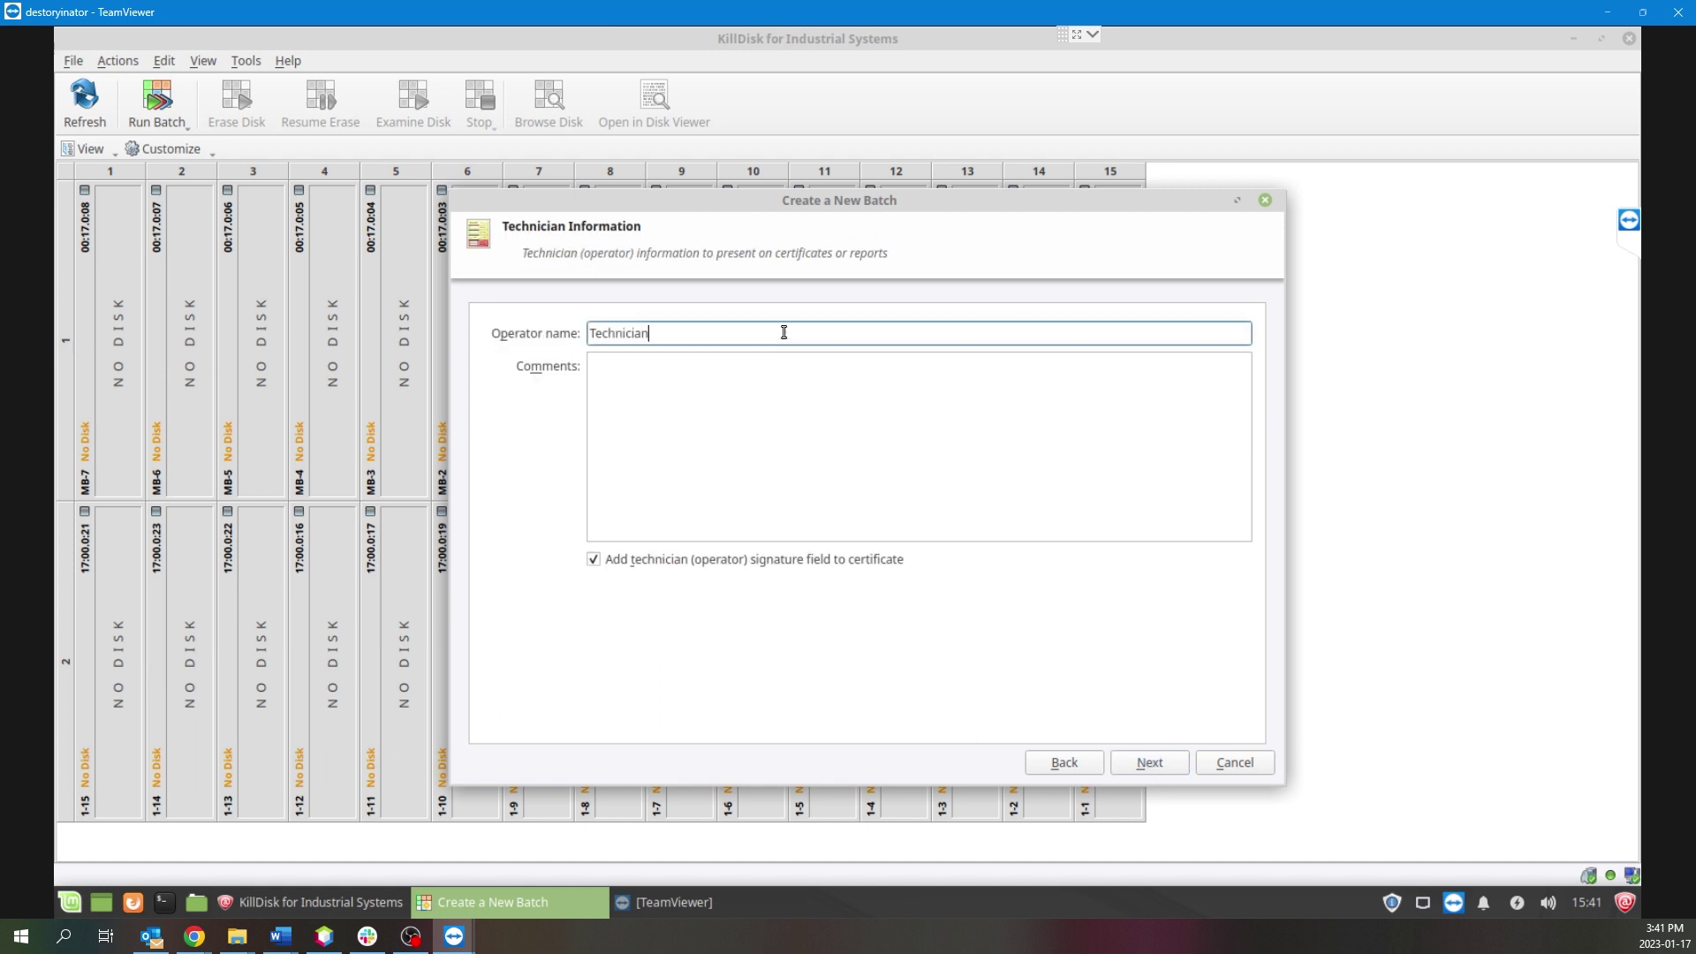
double_click(781, 333)
Leave the Disk Clone source unselected and move past the optional clone step.
click(1129, 767)
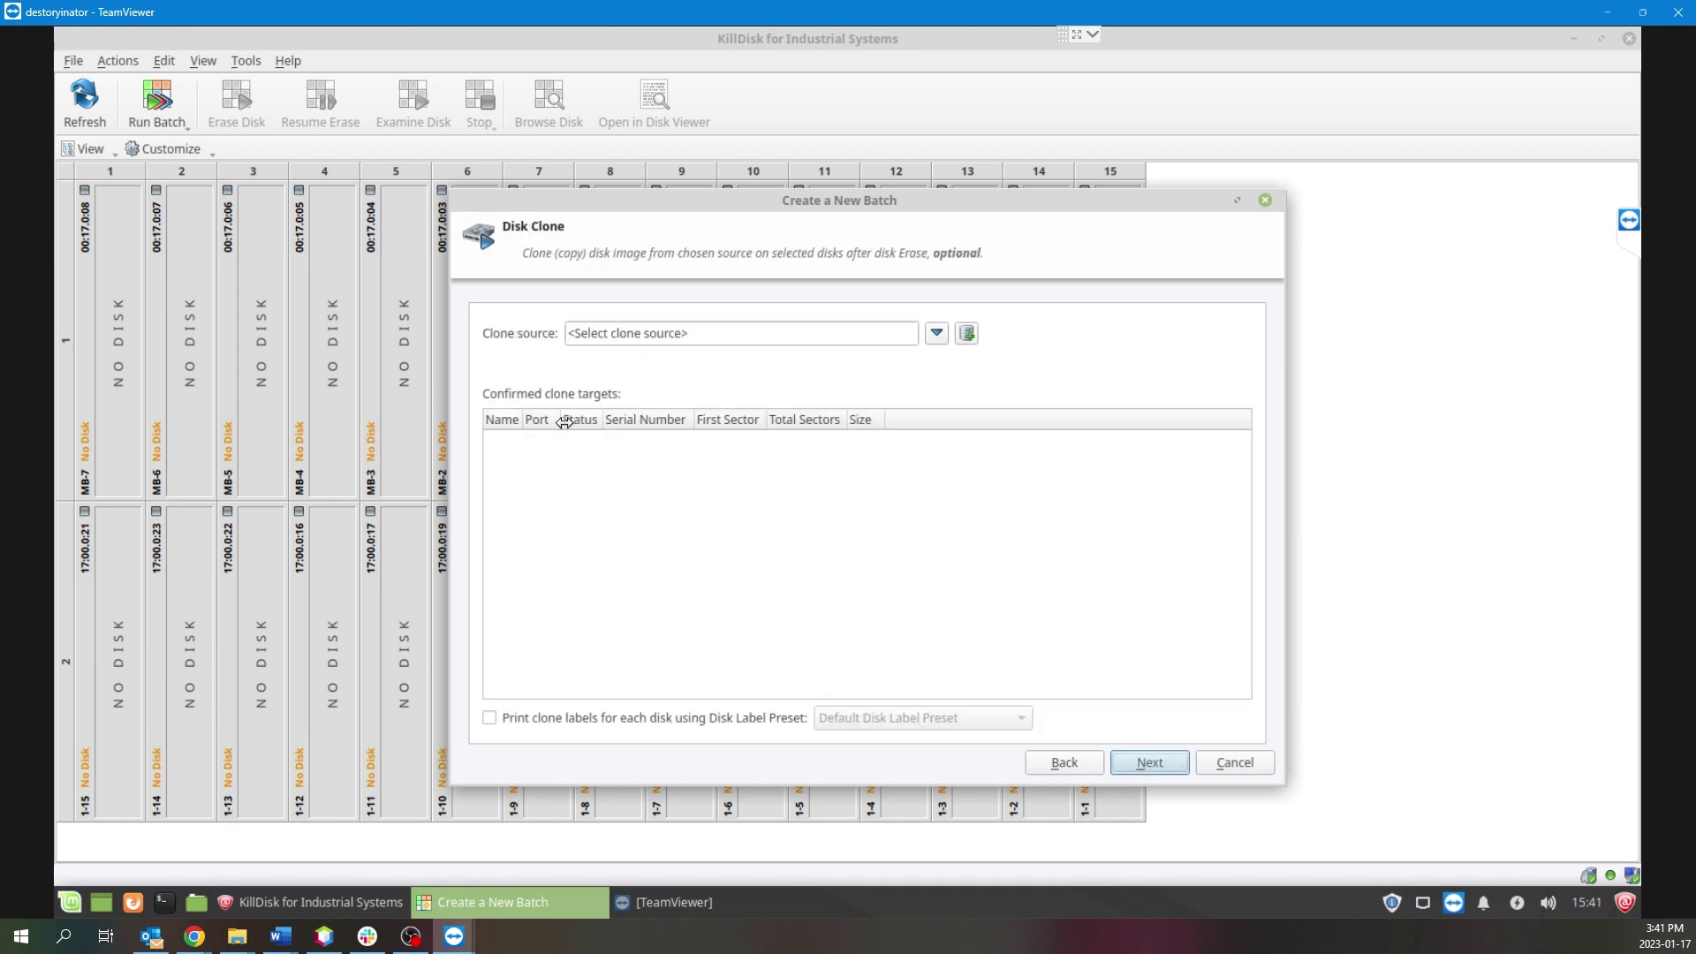
click(936, 336)
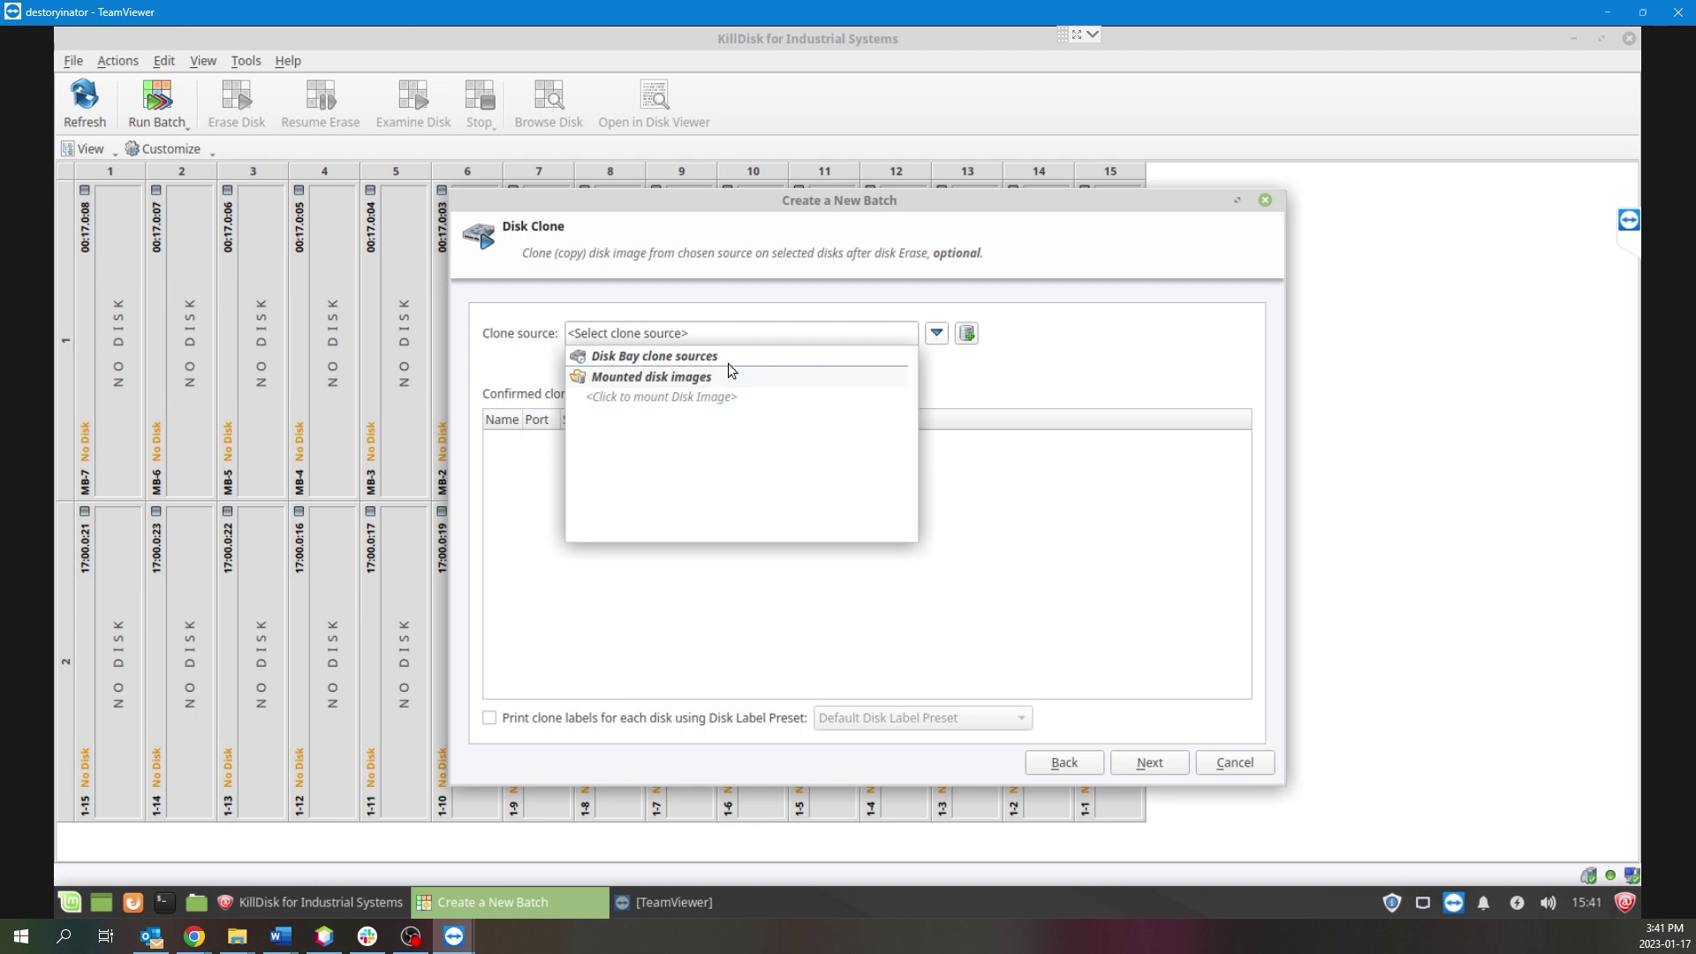
click(995, 374)
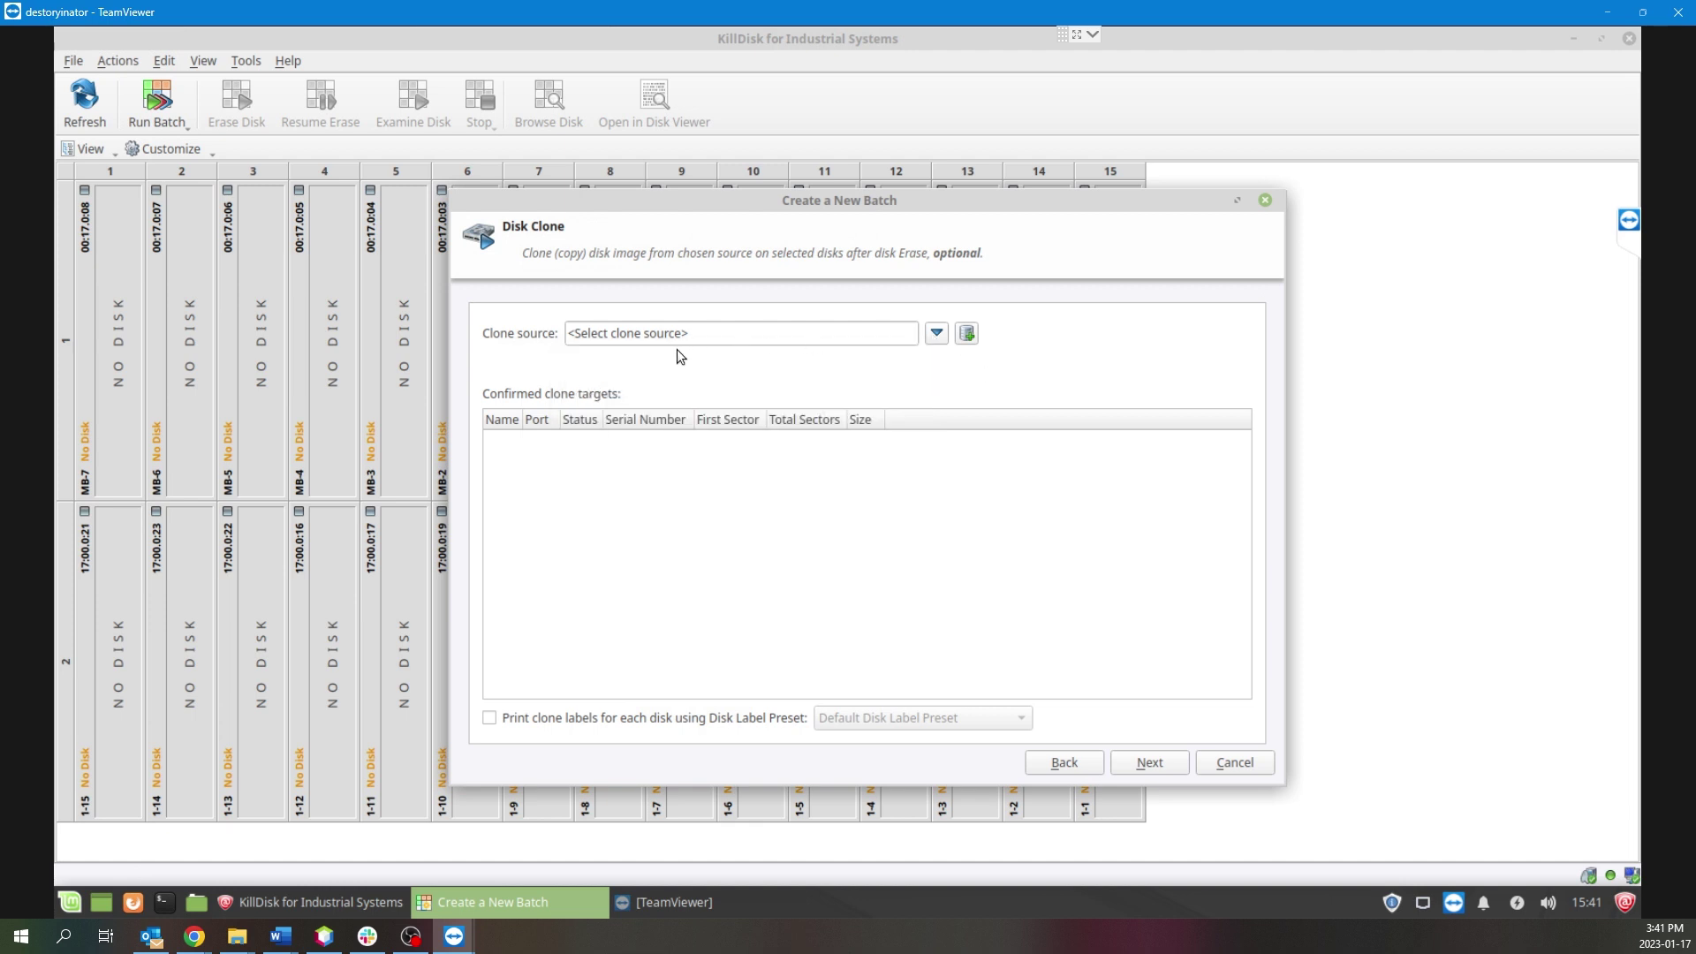
click(1151, 759)
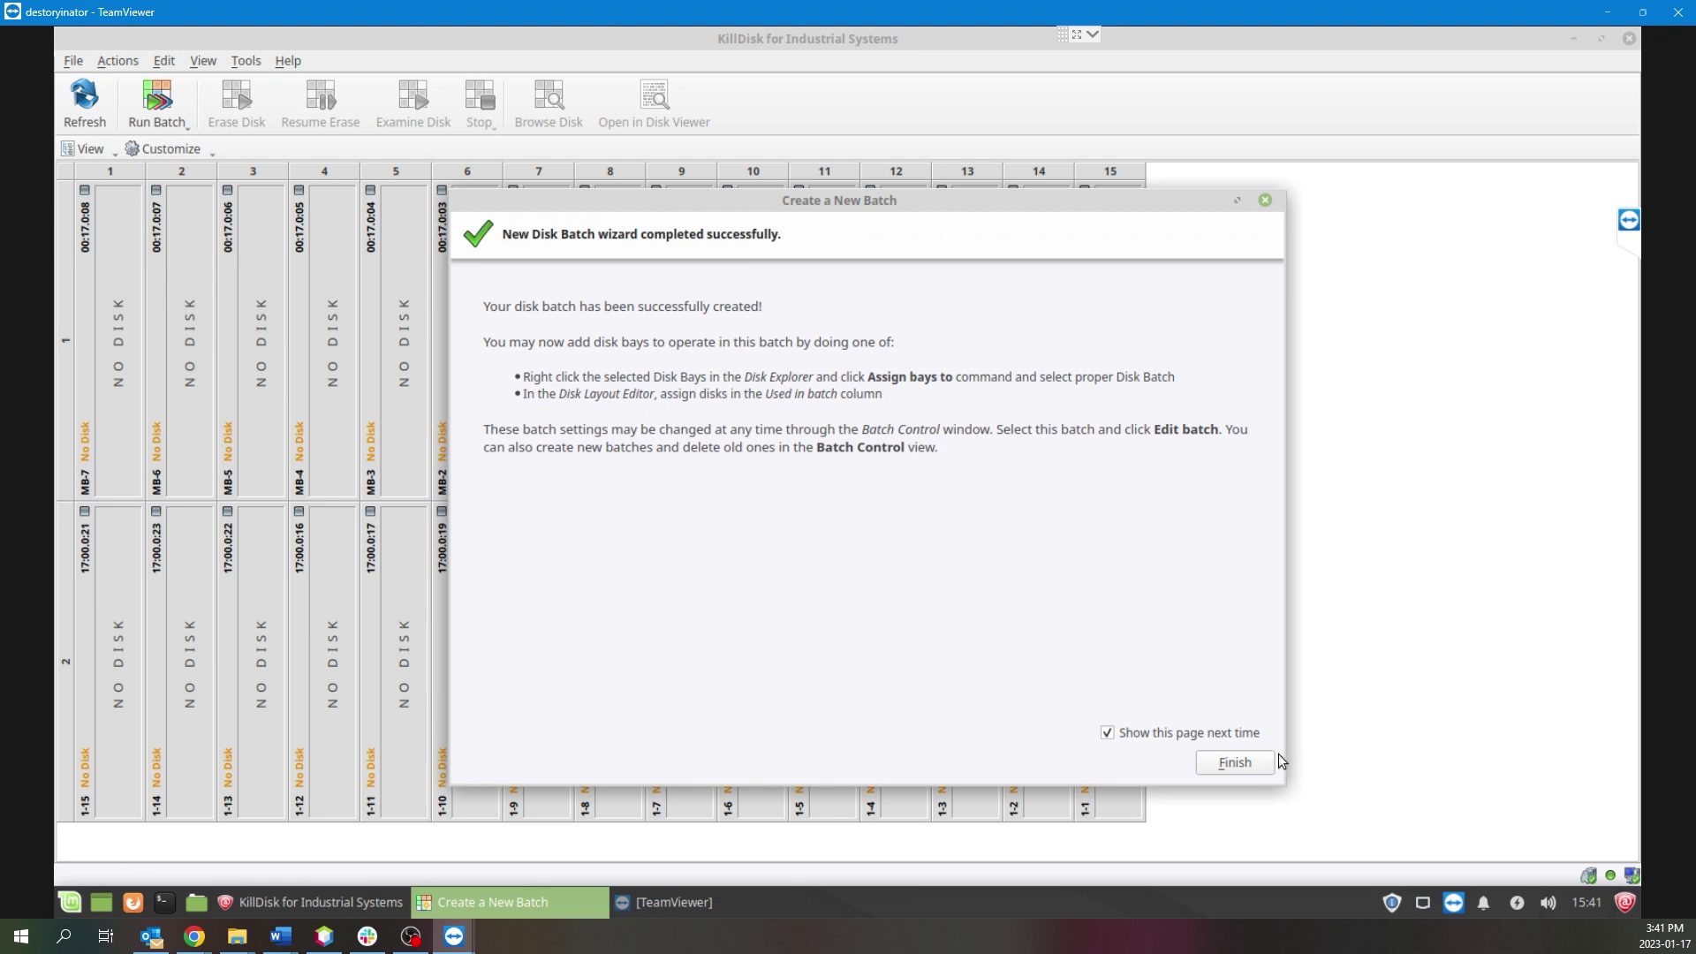
Finish the wizard and confirm DemoBatch is listed under Run Batch.
click(1236, 762)
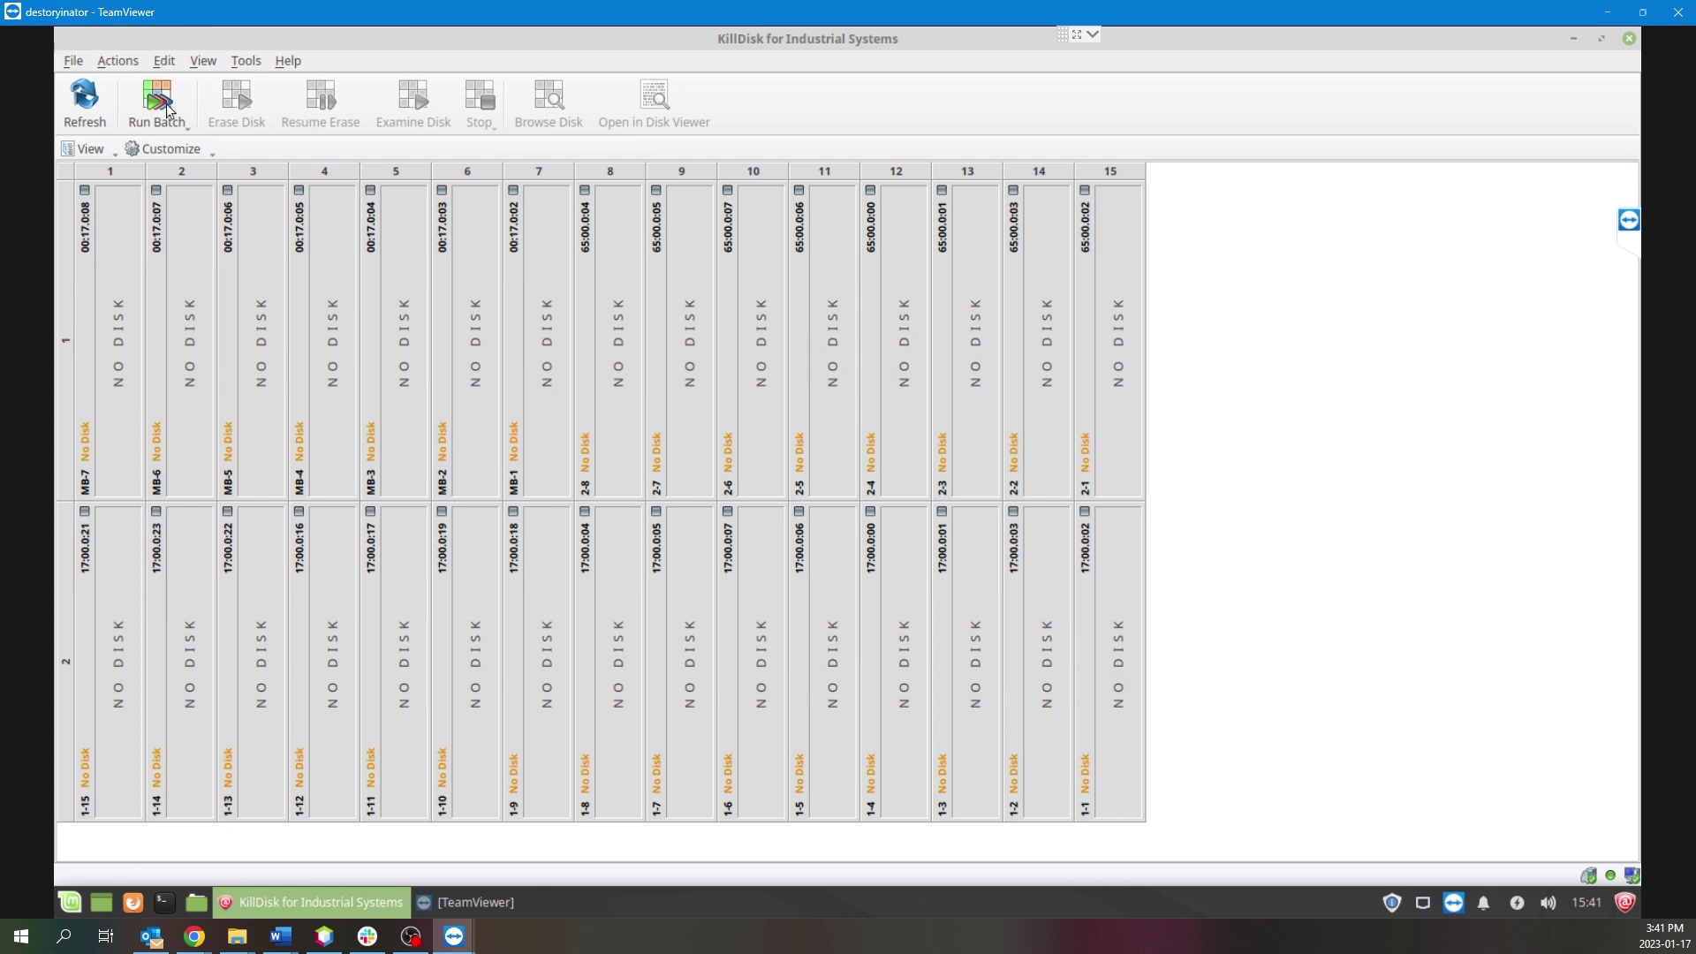
click(180, 132)
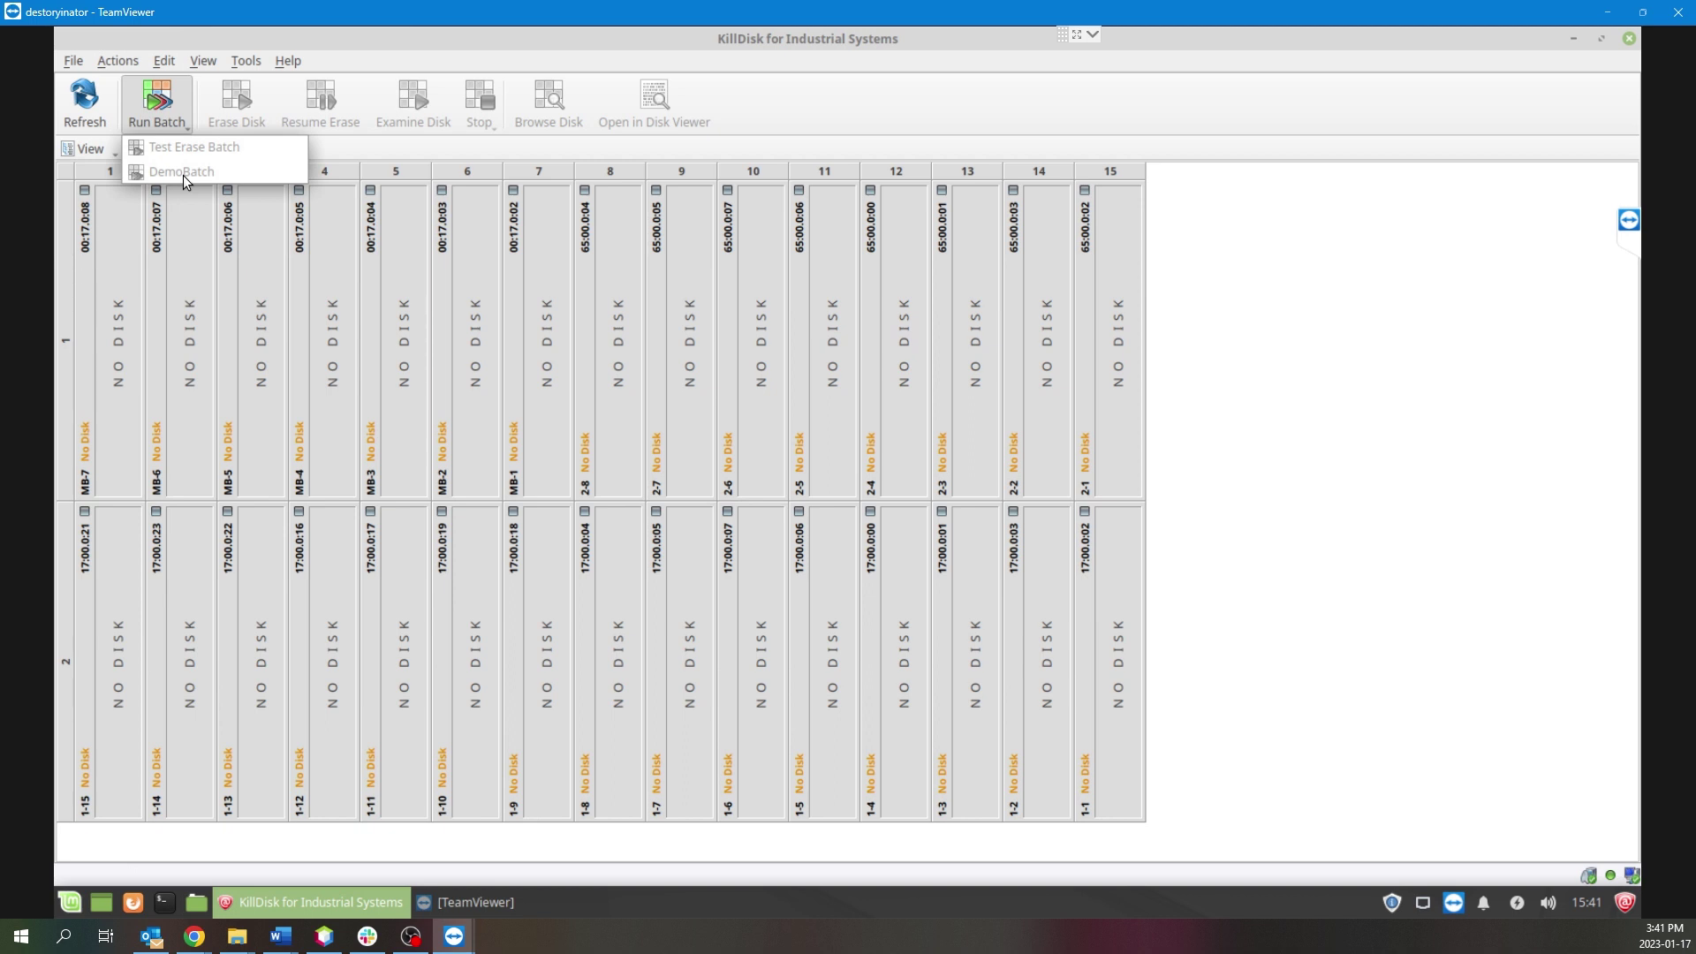
click(1294, 325)
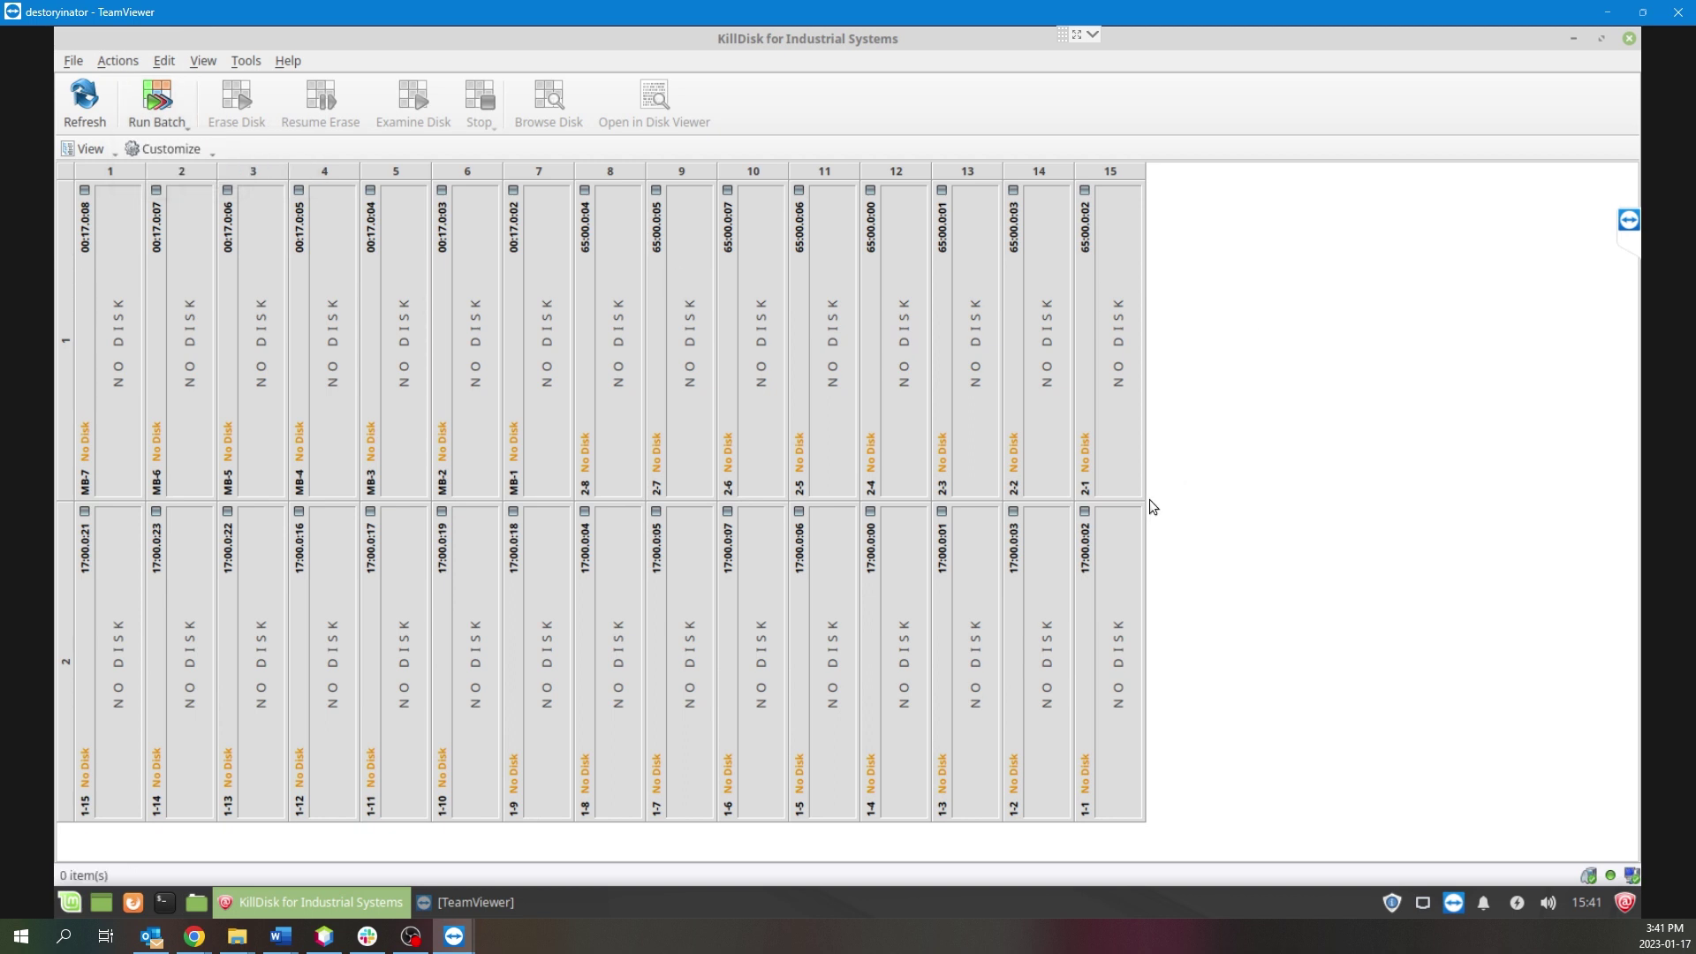
Assign bays 1-1, 1-2 and 1-3 to DemoBatch via Assign Bays to.
right_click(1088, 548)
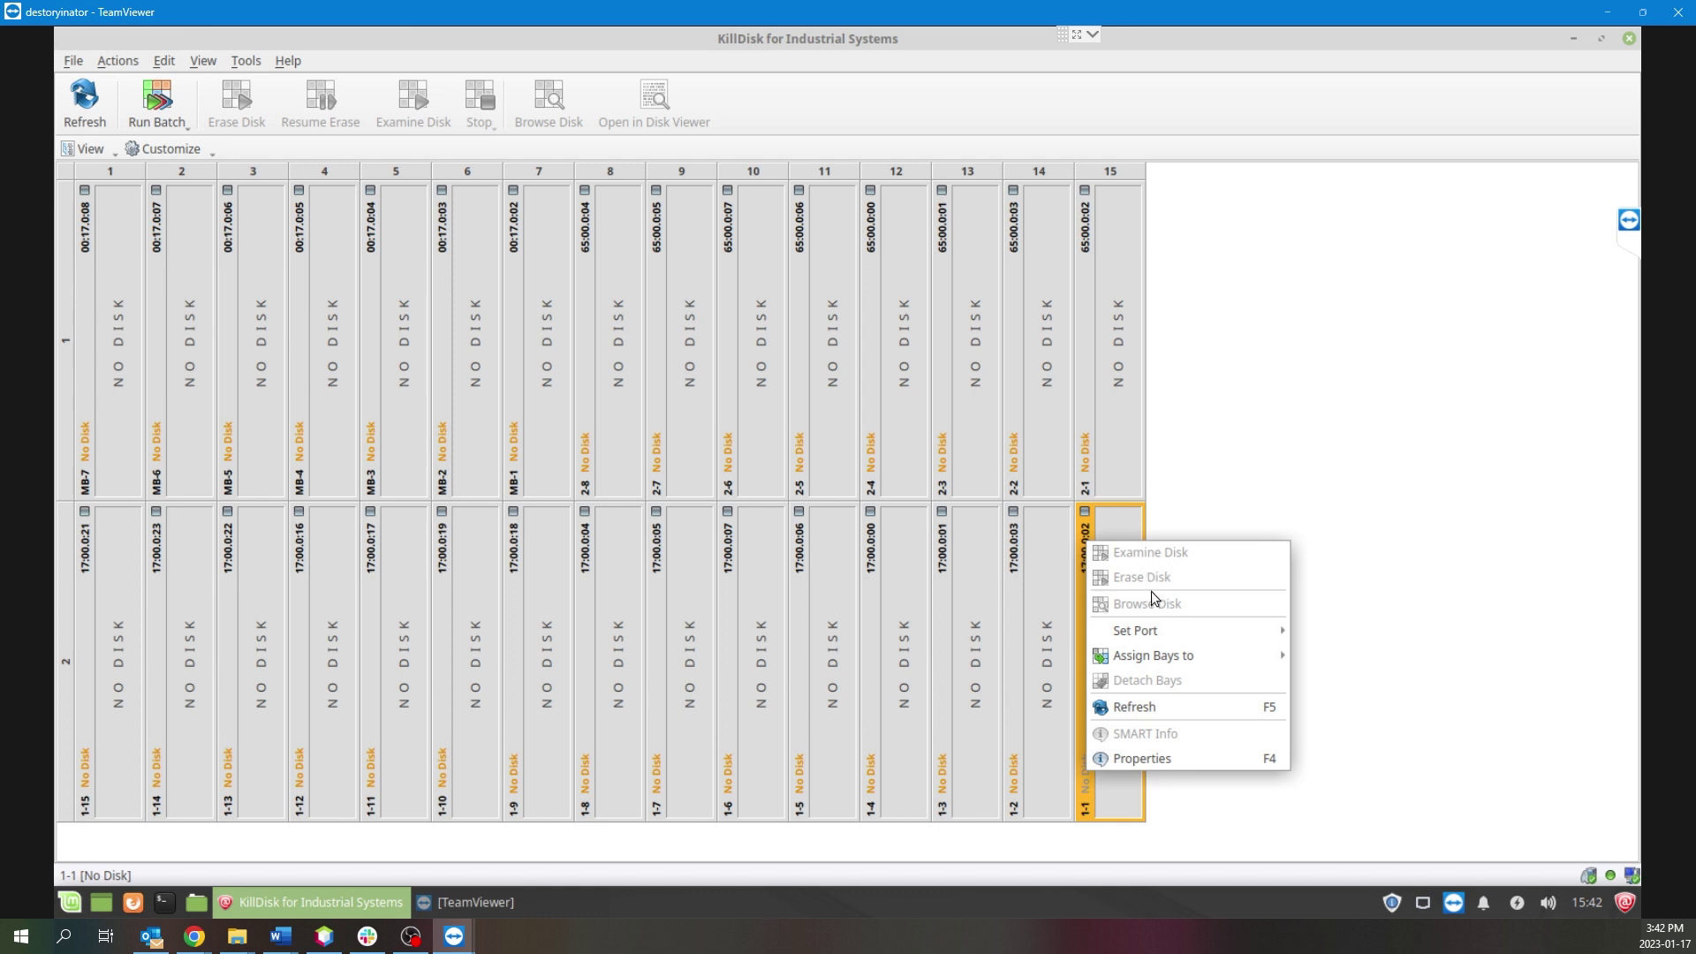
mouse_move(1153, 640)
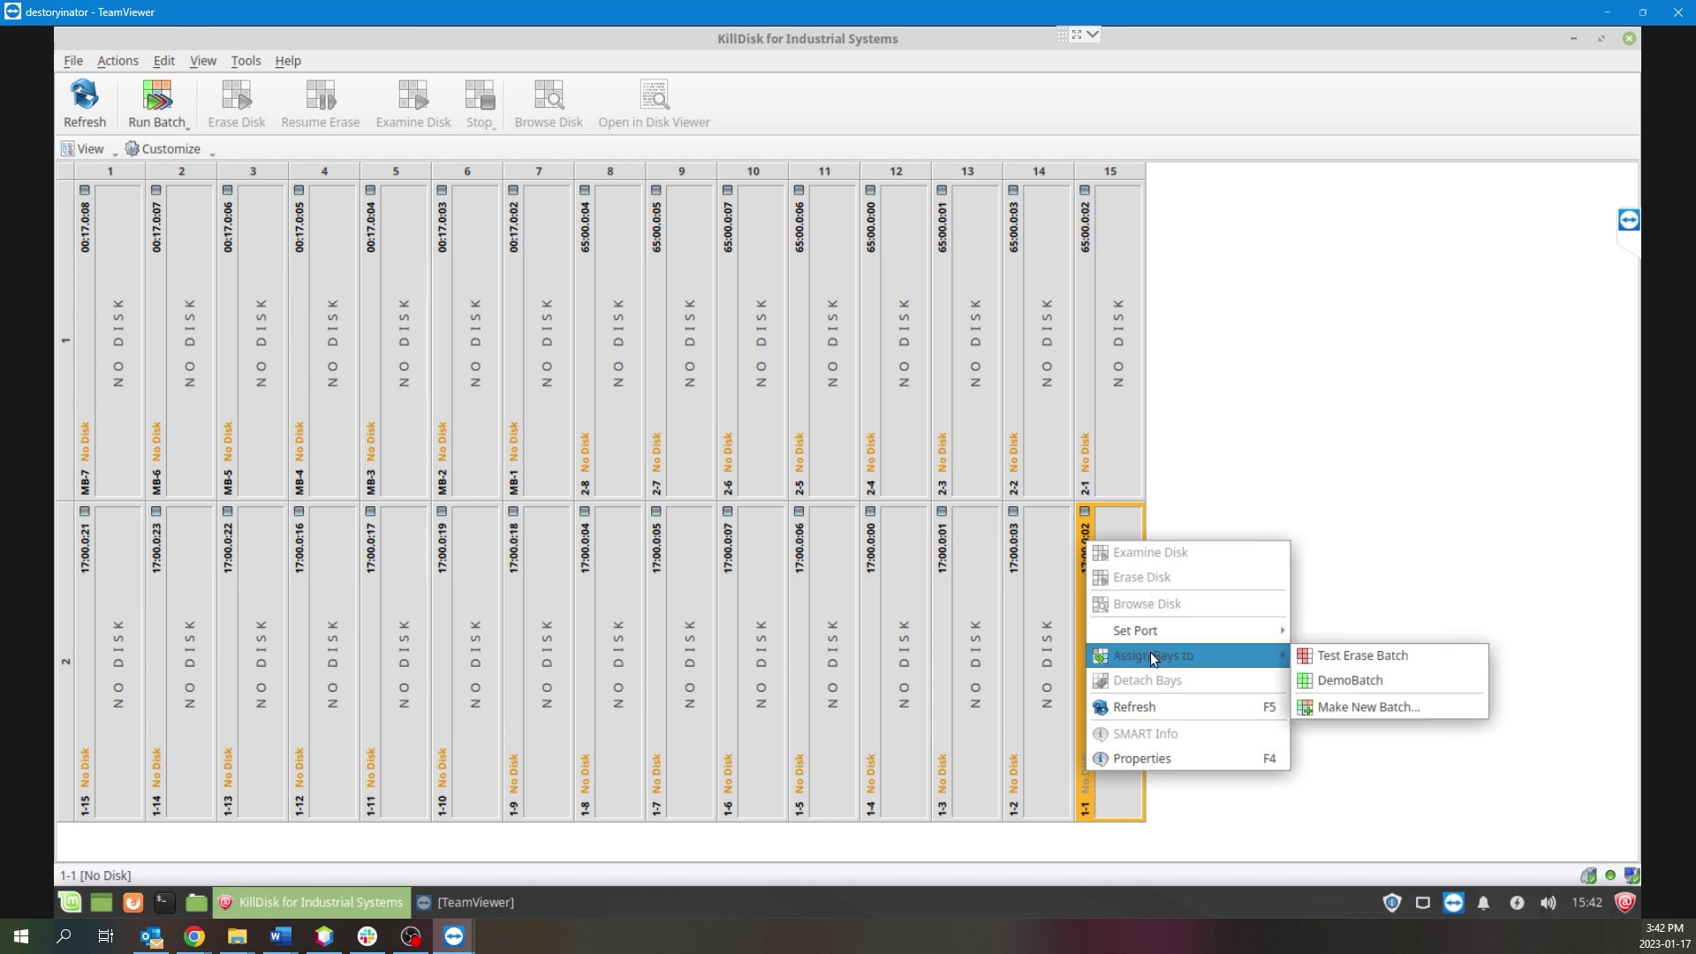
click(1349, 681)
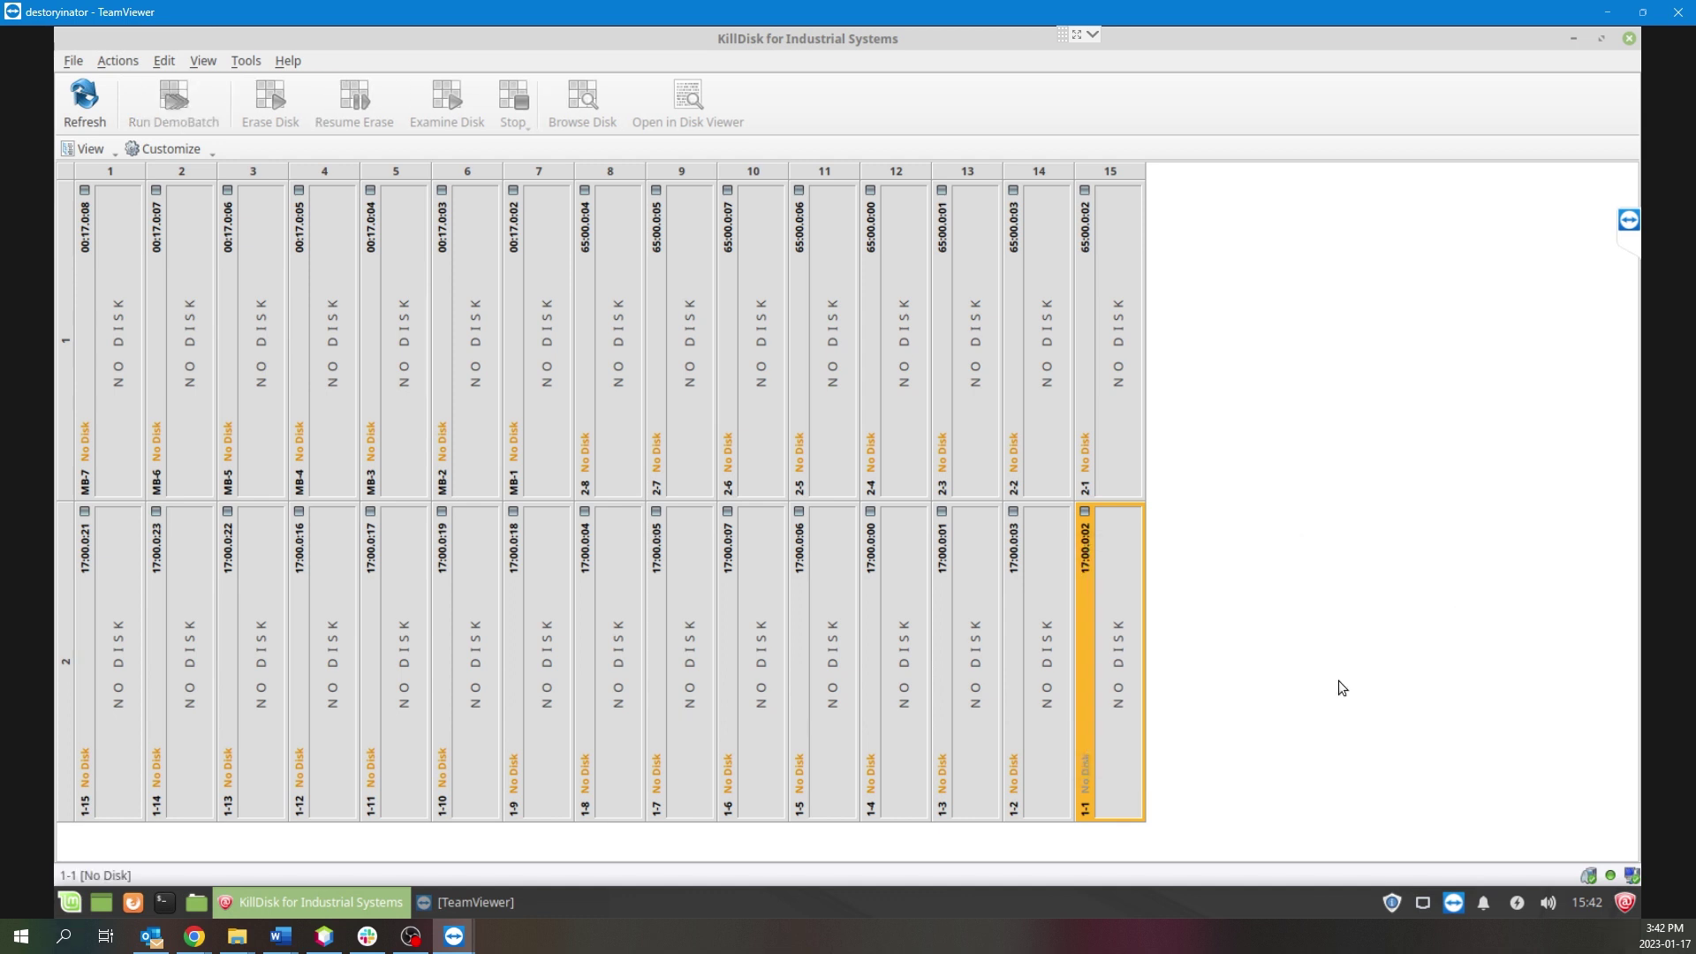
right_click(1030, 692)
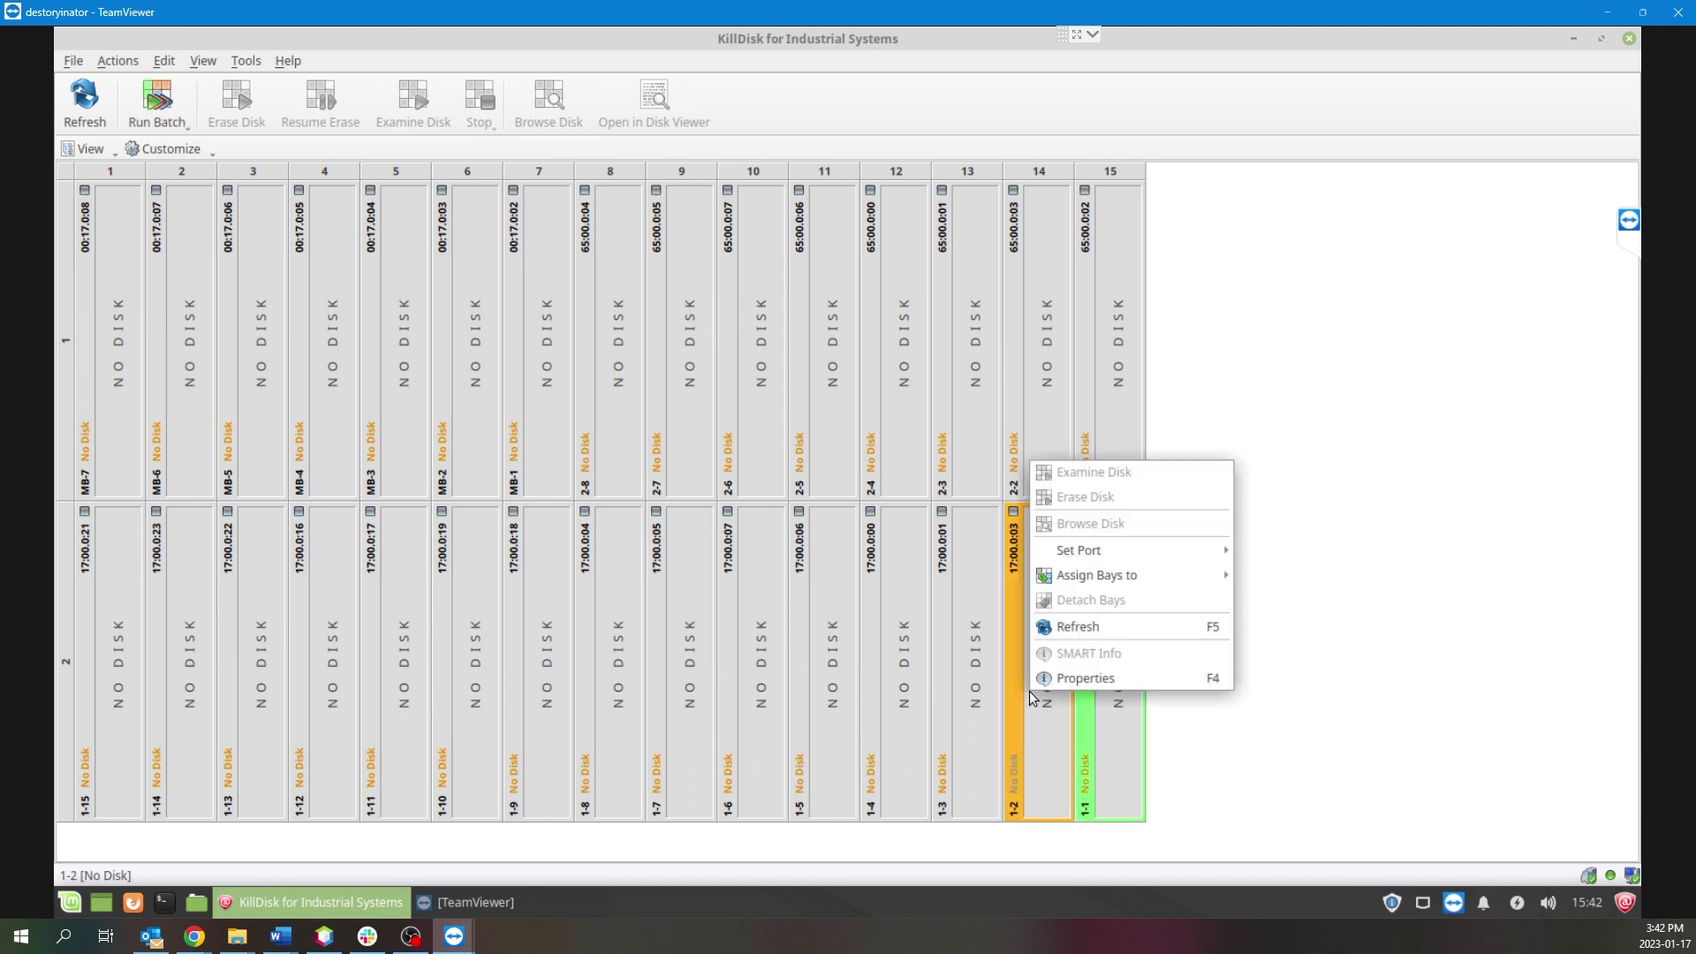
mouse_move(1112, 583)
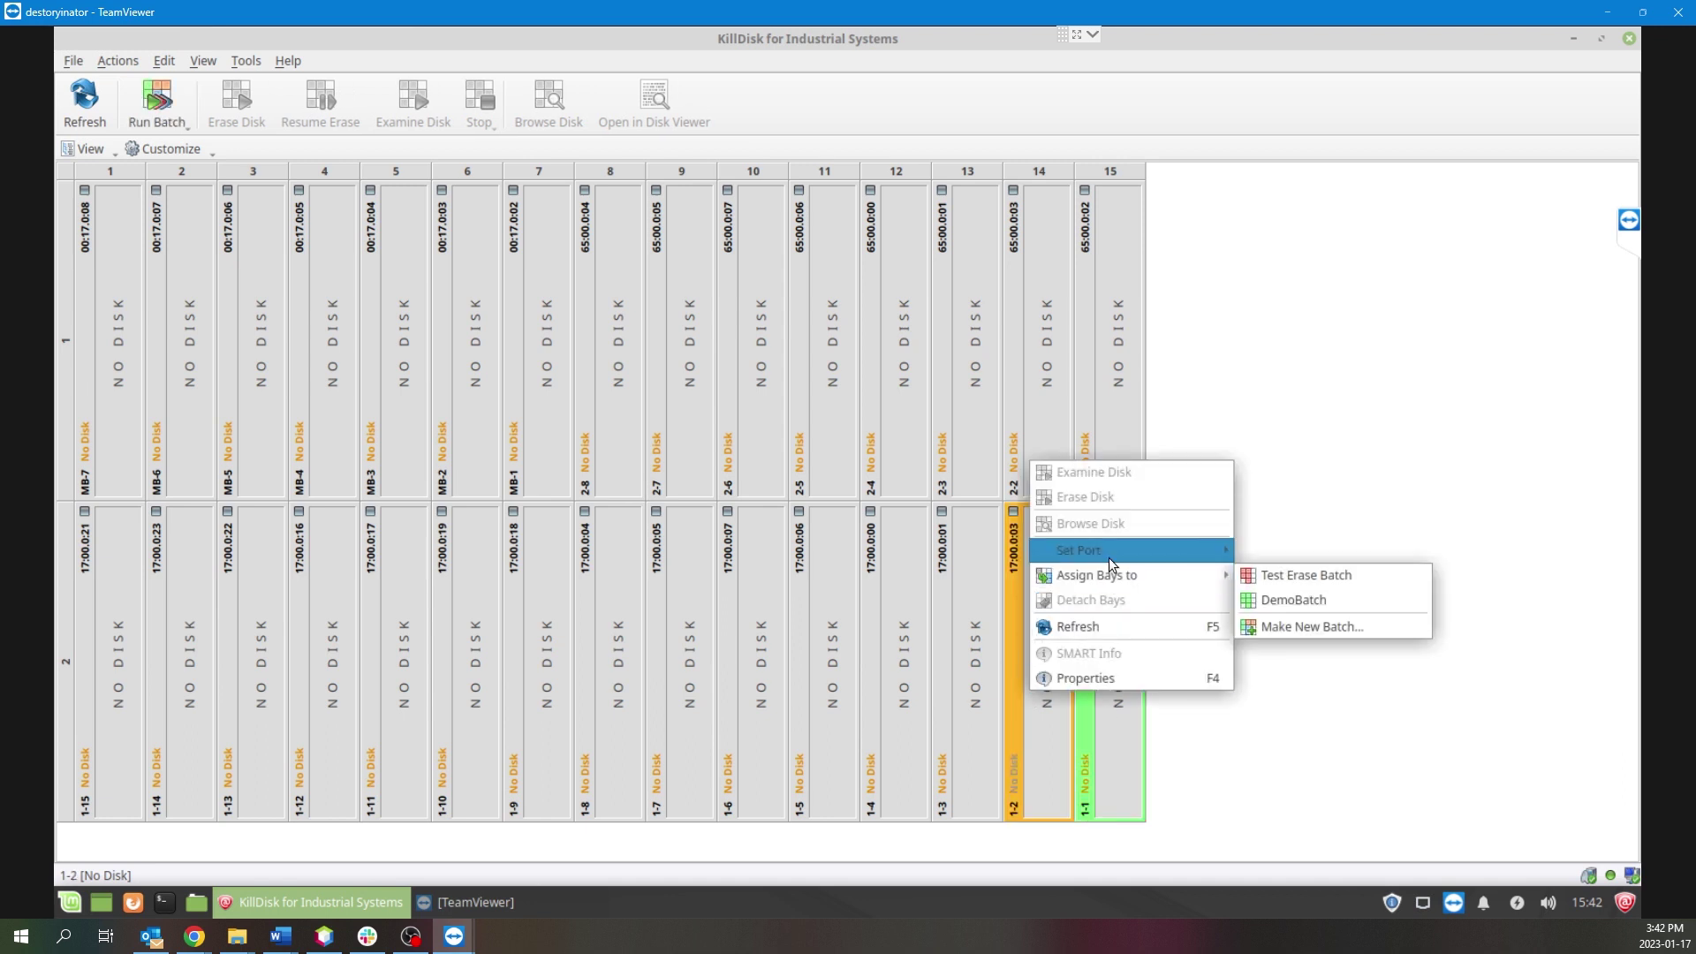
click(1272, 603)
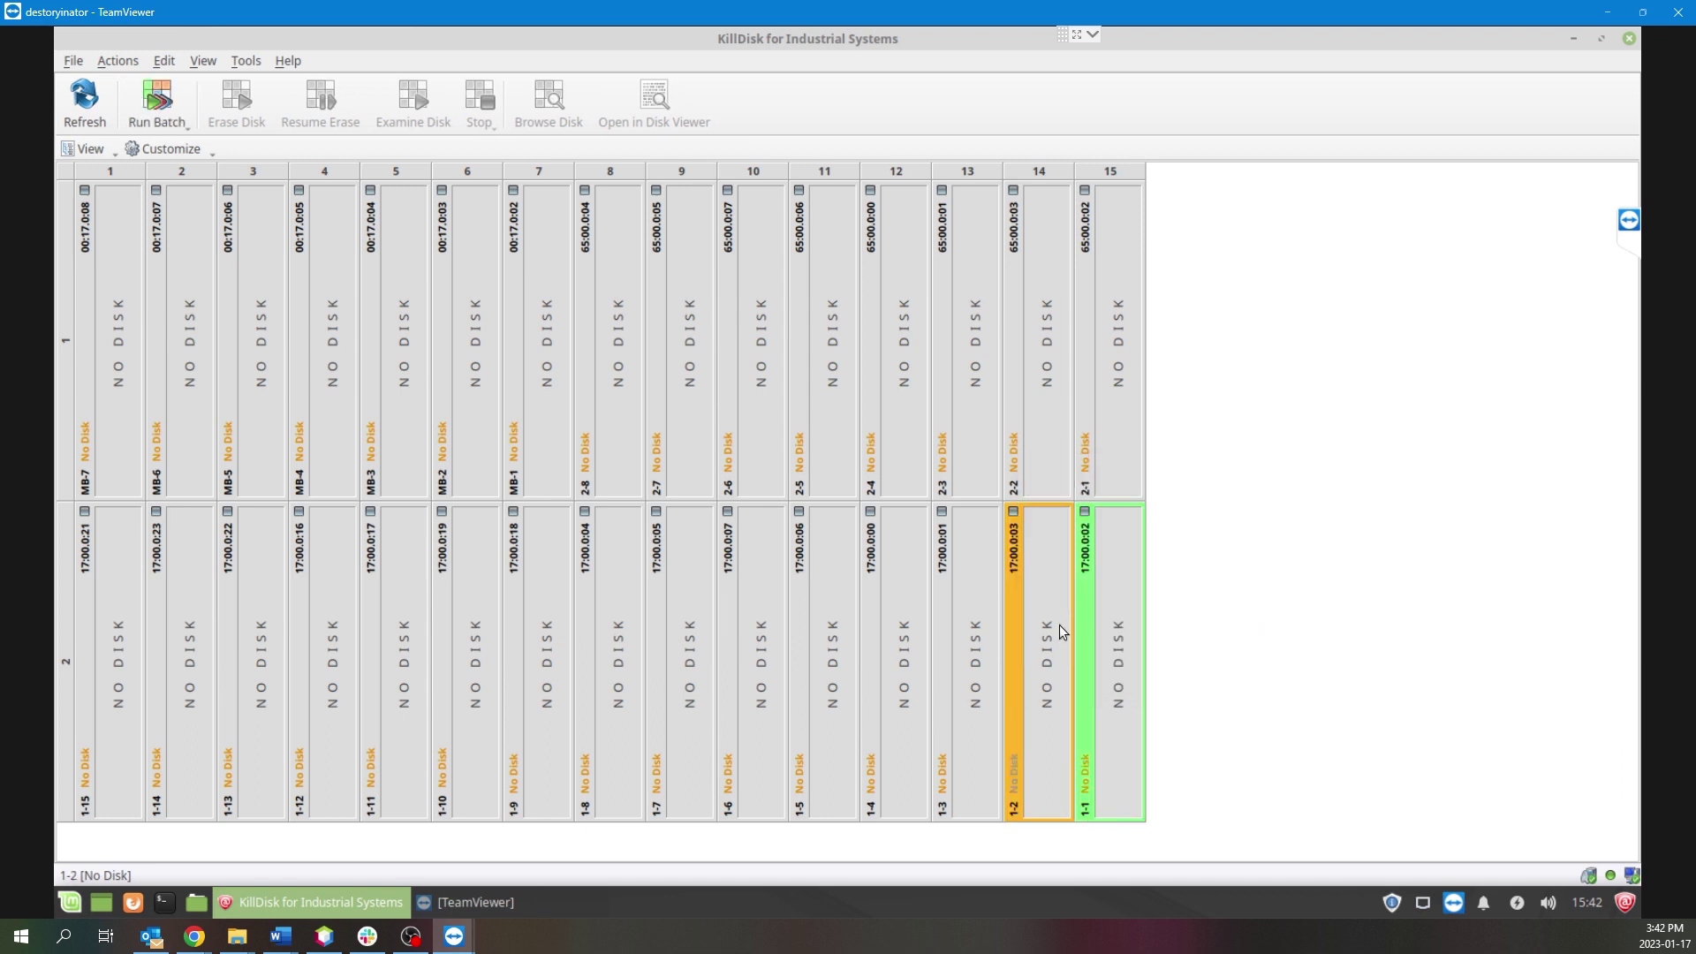
right_click(974, 653)
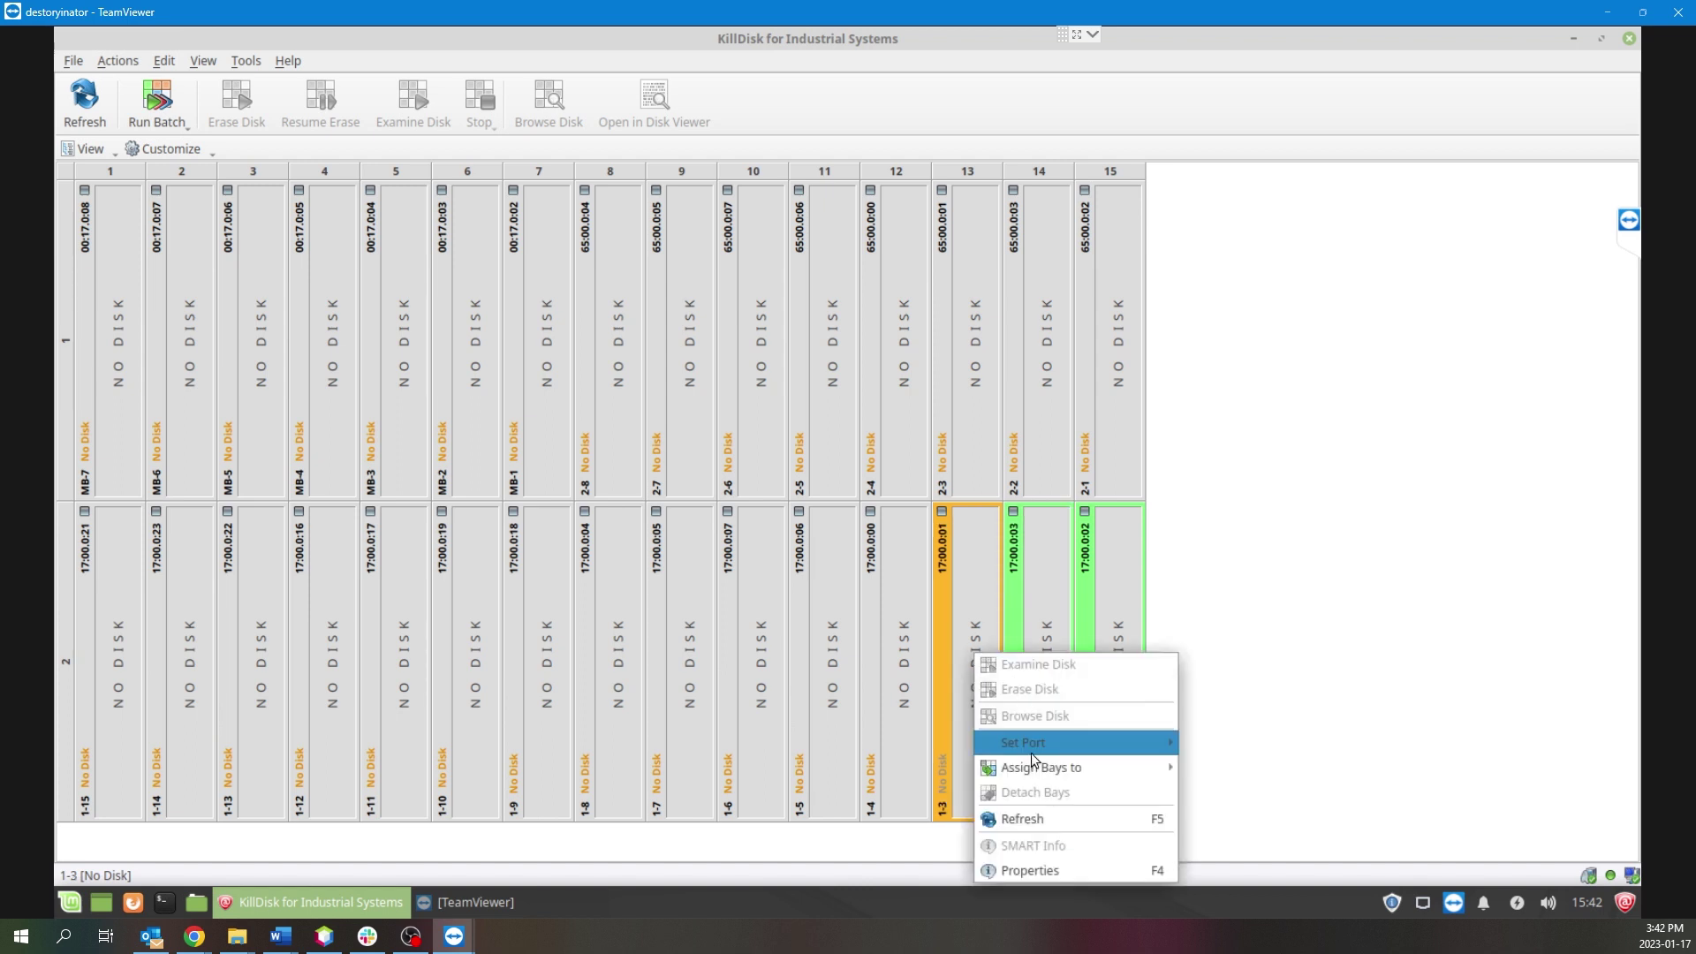
mouse_move(1031, 763)
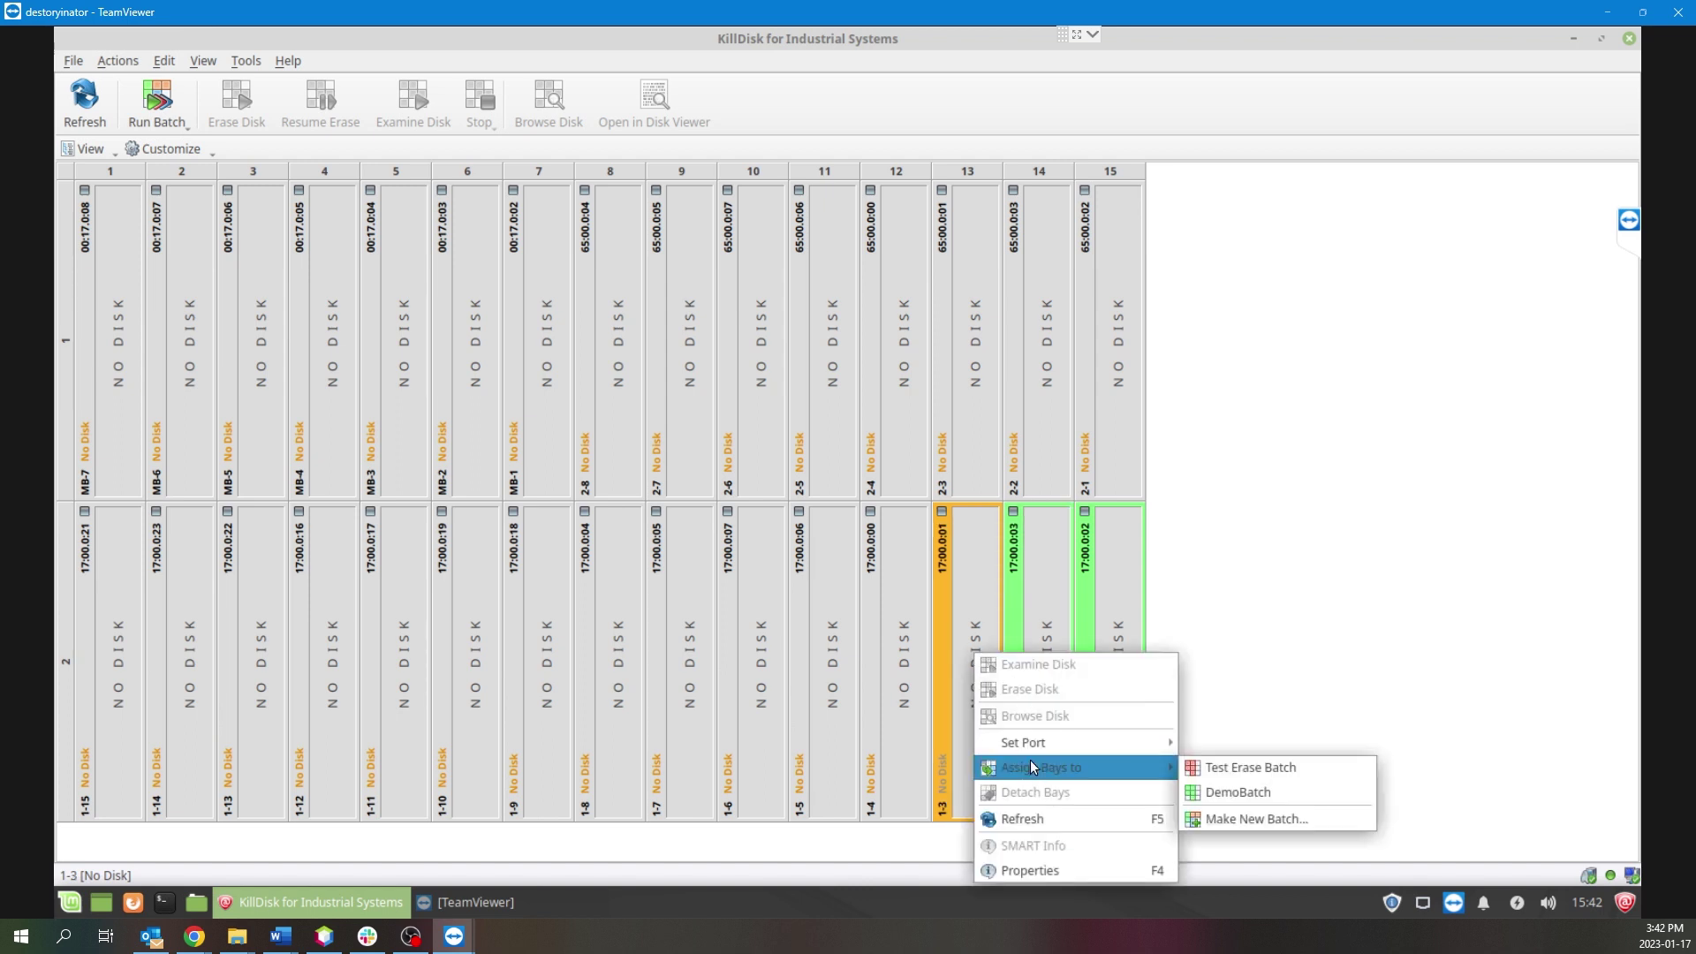
click(1198, 794)
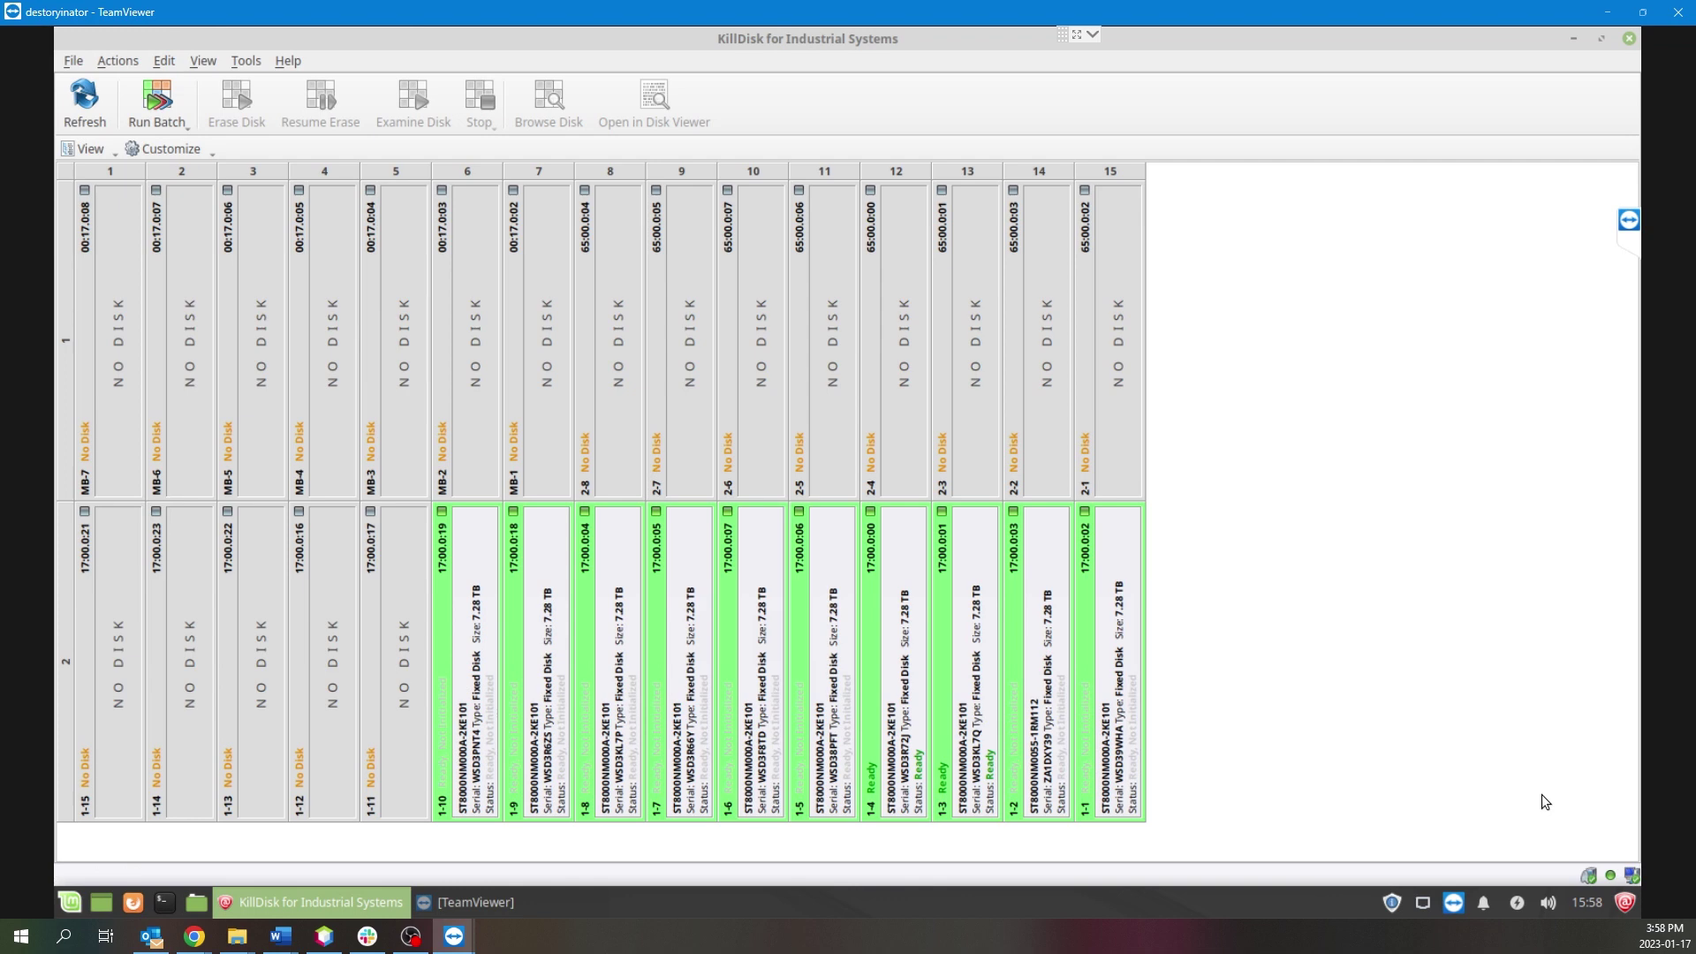
Open Run DemoBatch and review its General Options, Disk Examine, Disk Erase and Disk Clone pages.
click(172, 123)
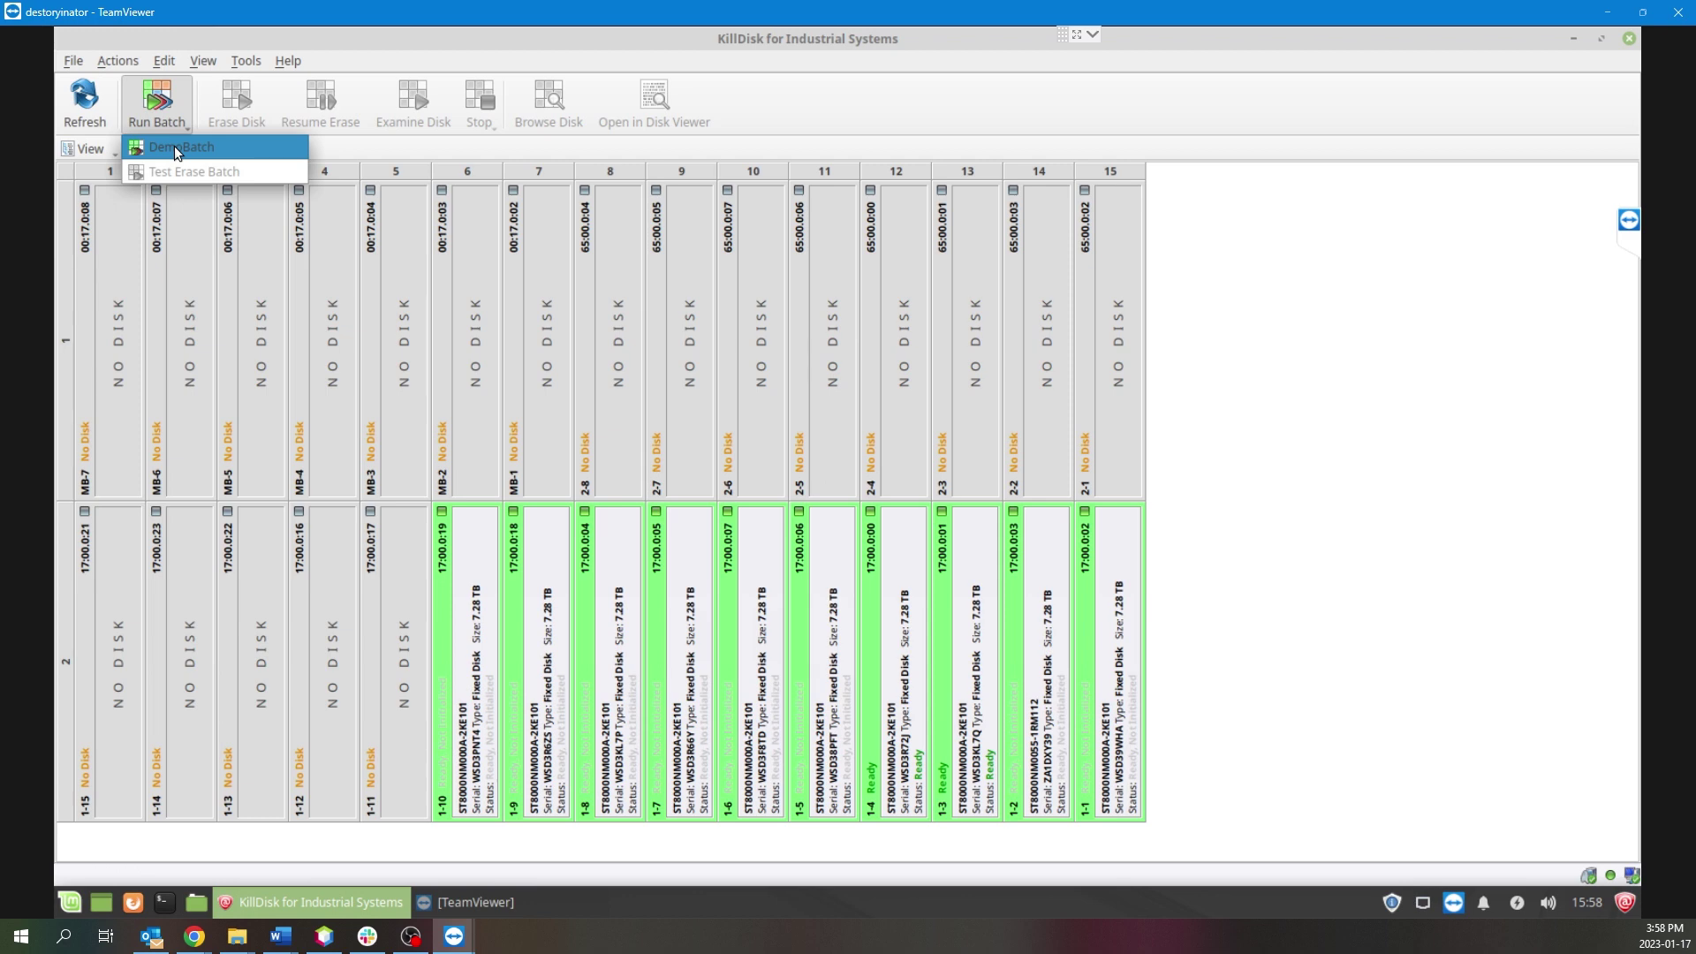
click(177, 152)
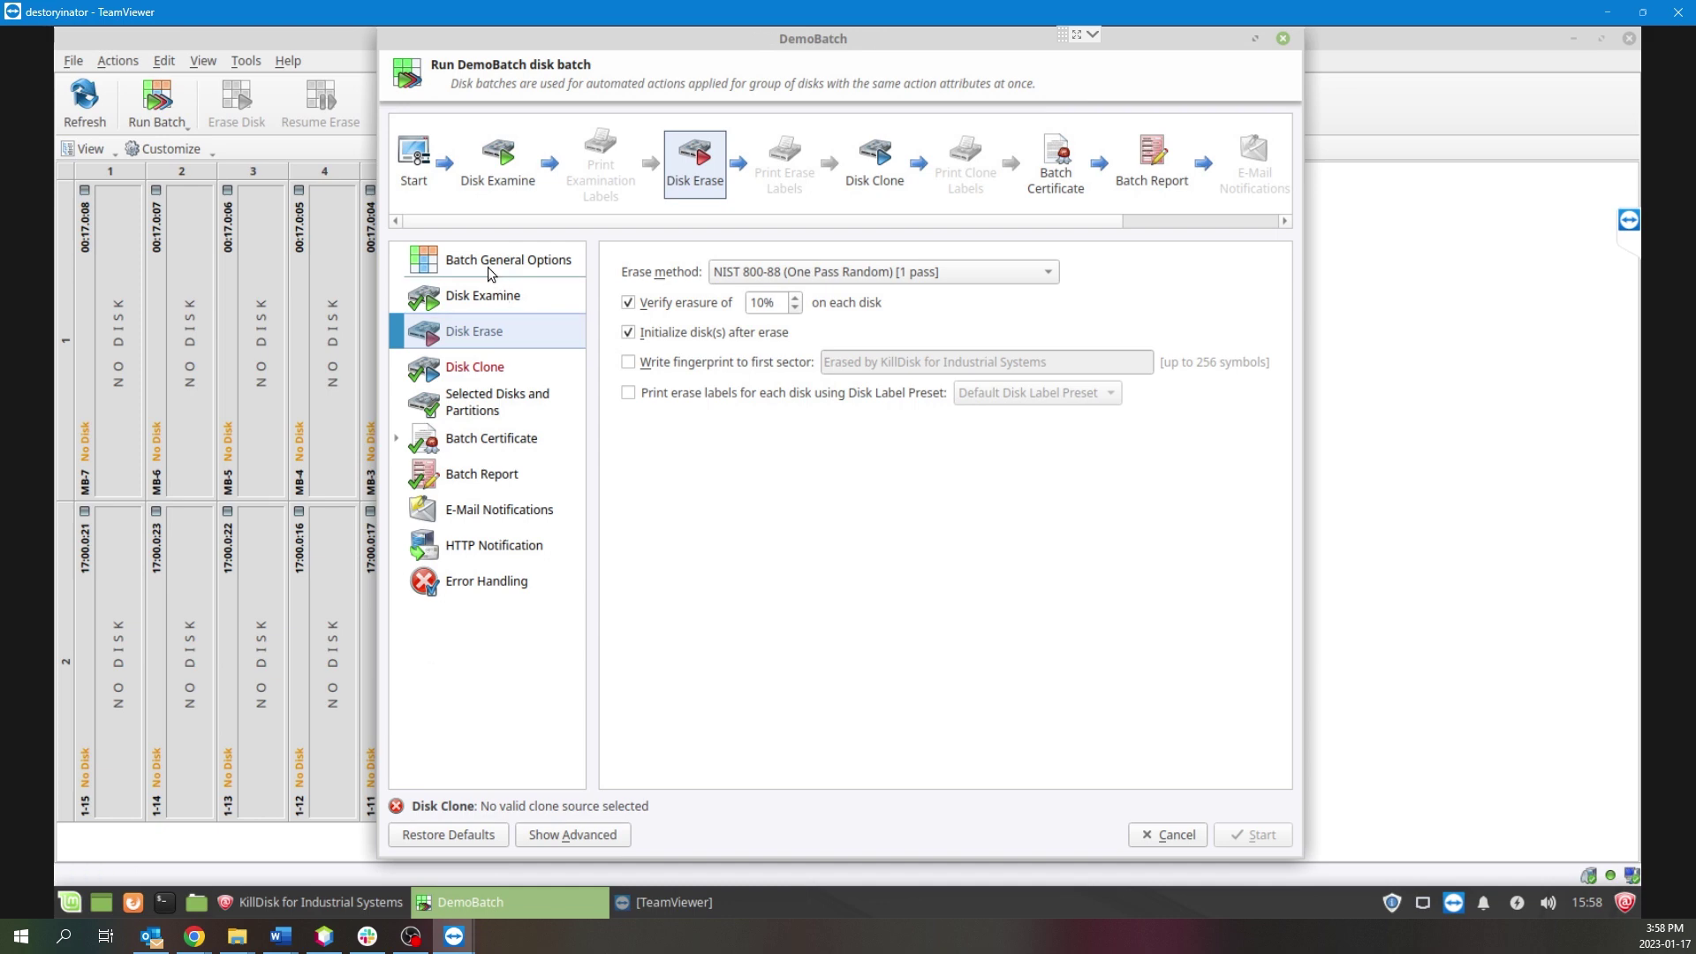
click(490, 274)
click(497, 297)
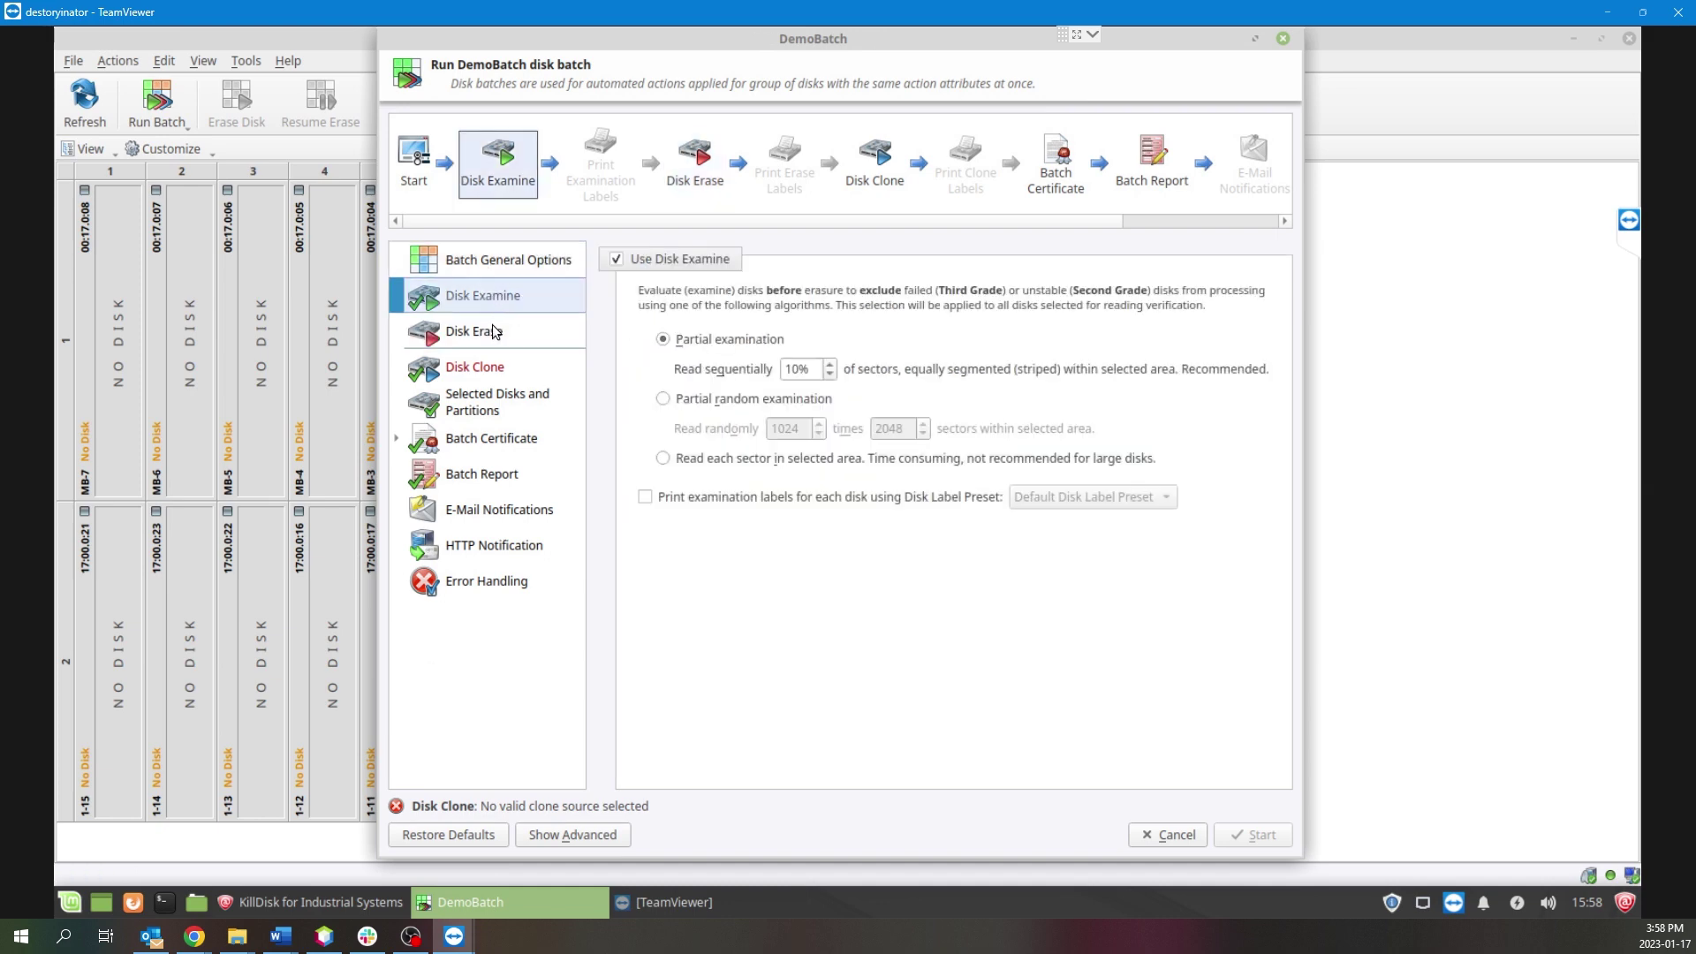
click(491, 327)
click(495, 362)
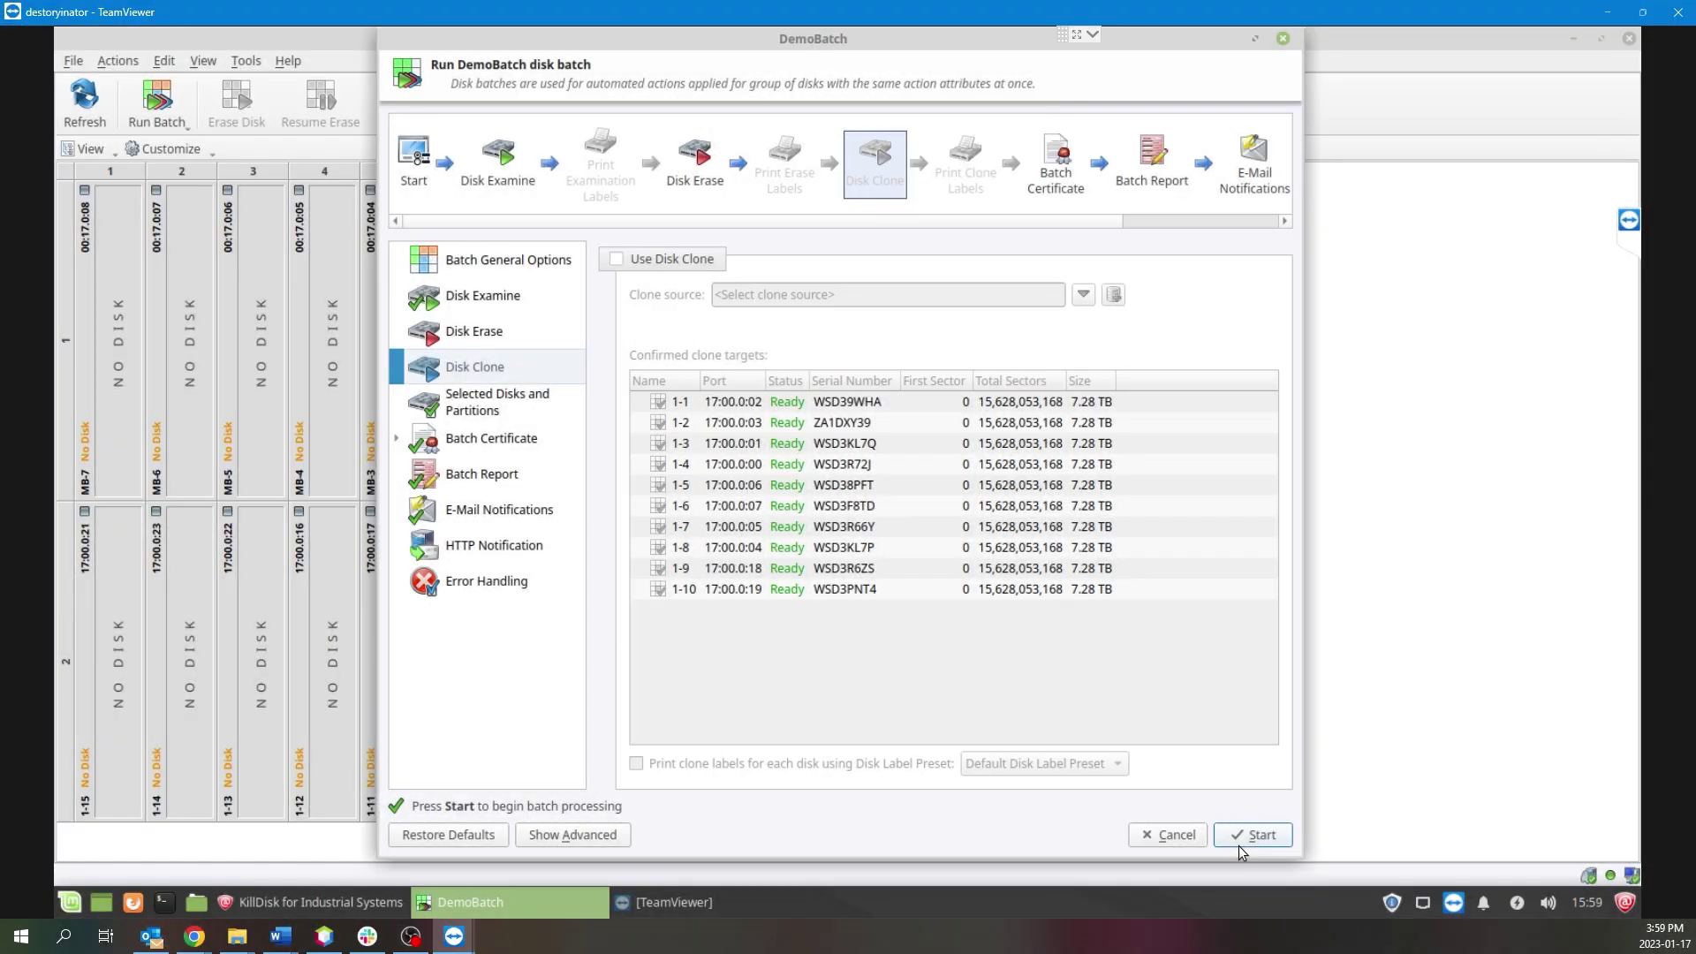
Start DemoBatch, confirming with the keyphrase ERASE-ALL-DATA.
click(1239, 844)
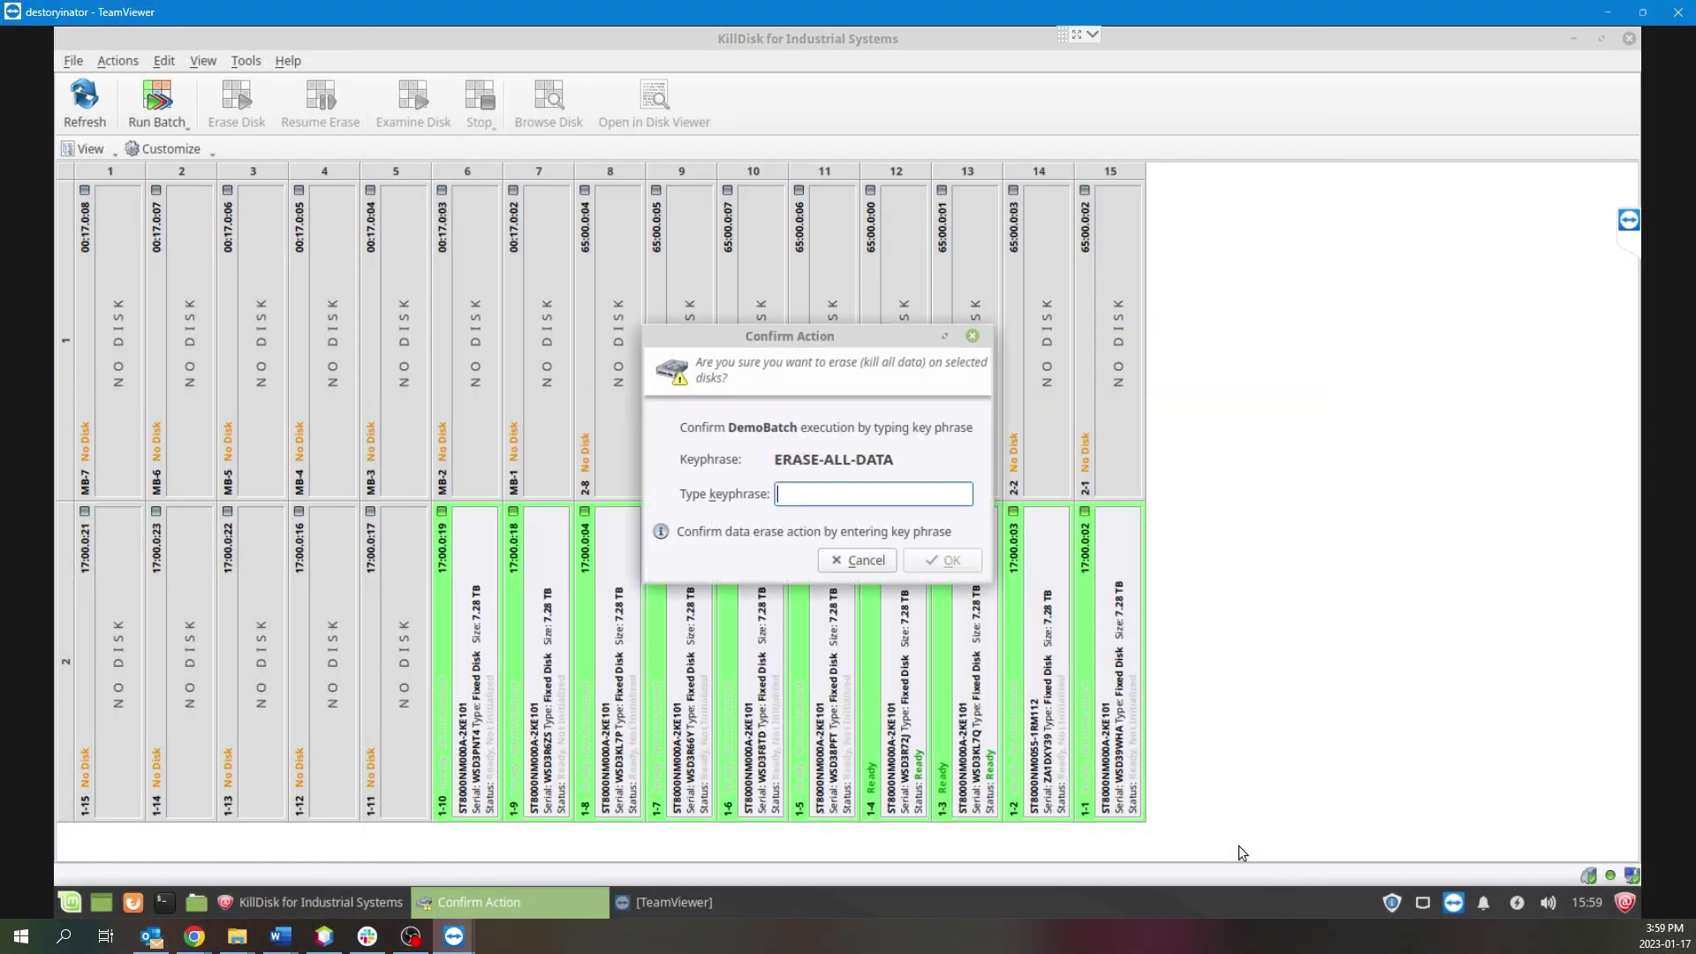
text(ERASE-ALL-DATA)
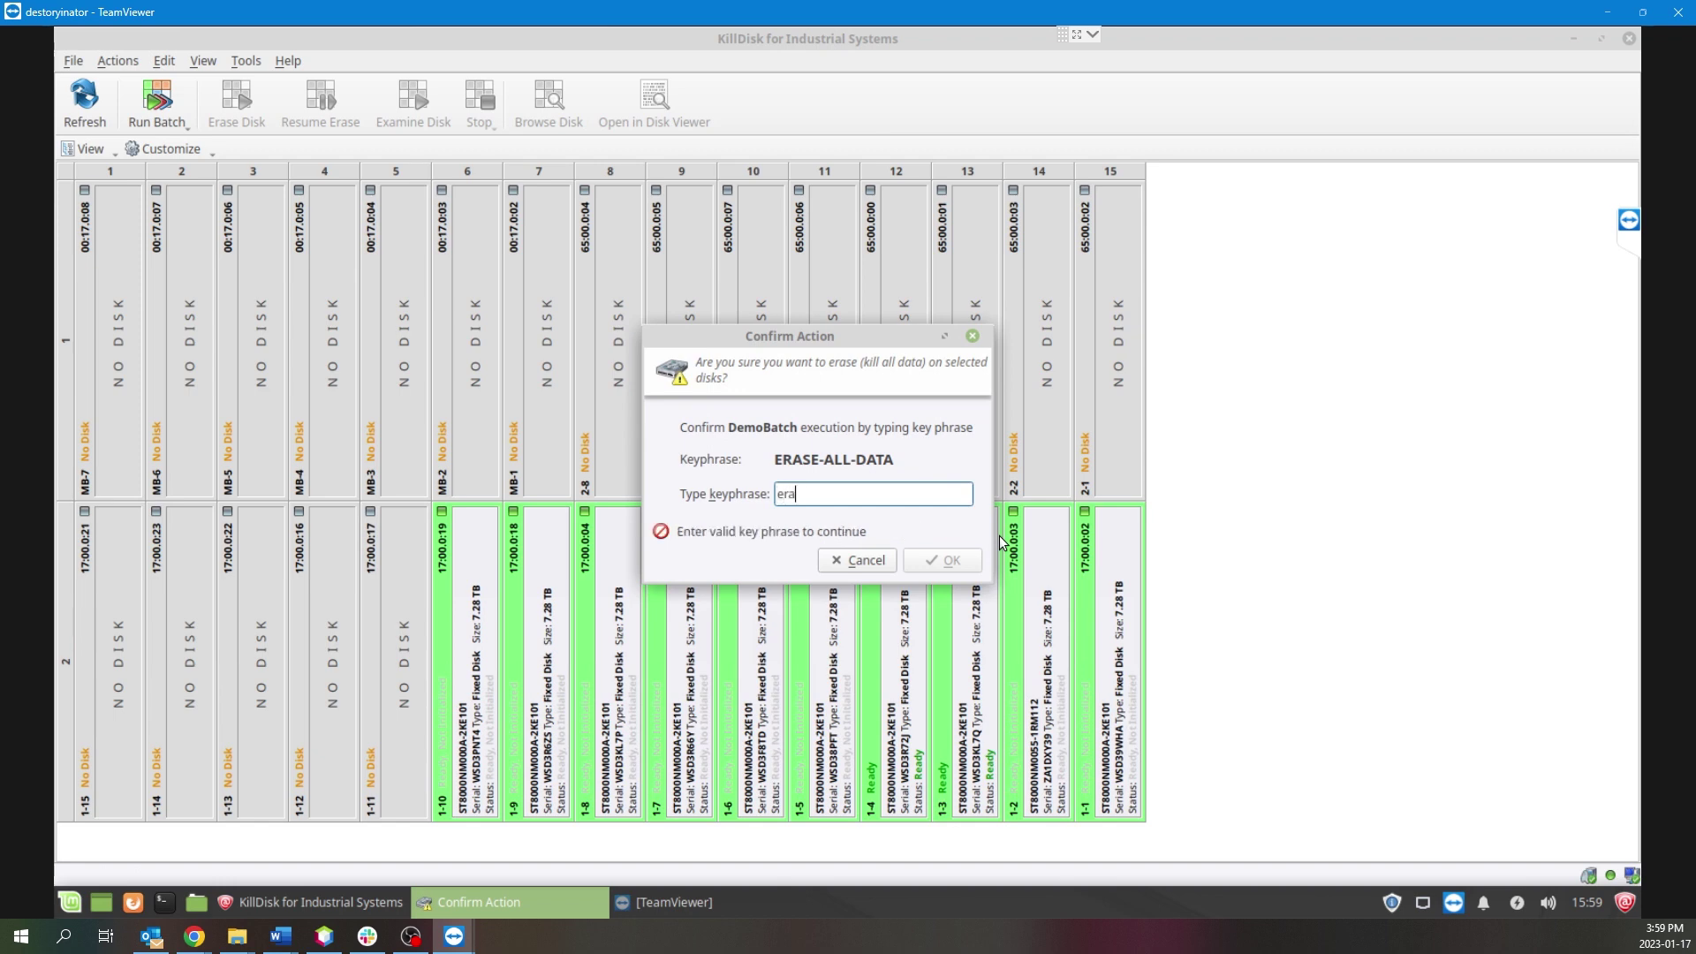
click(938, 560)
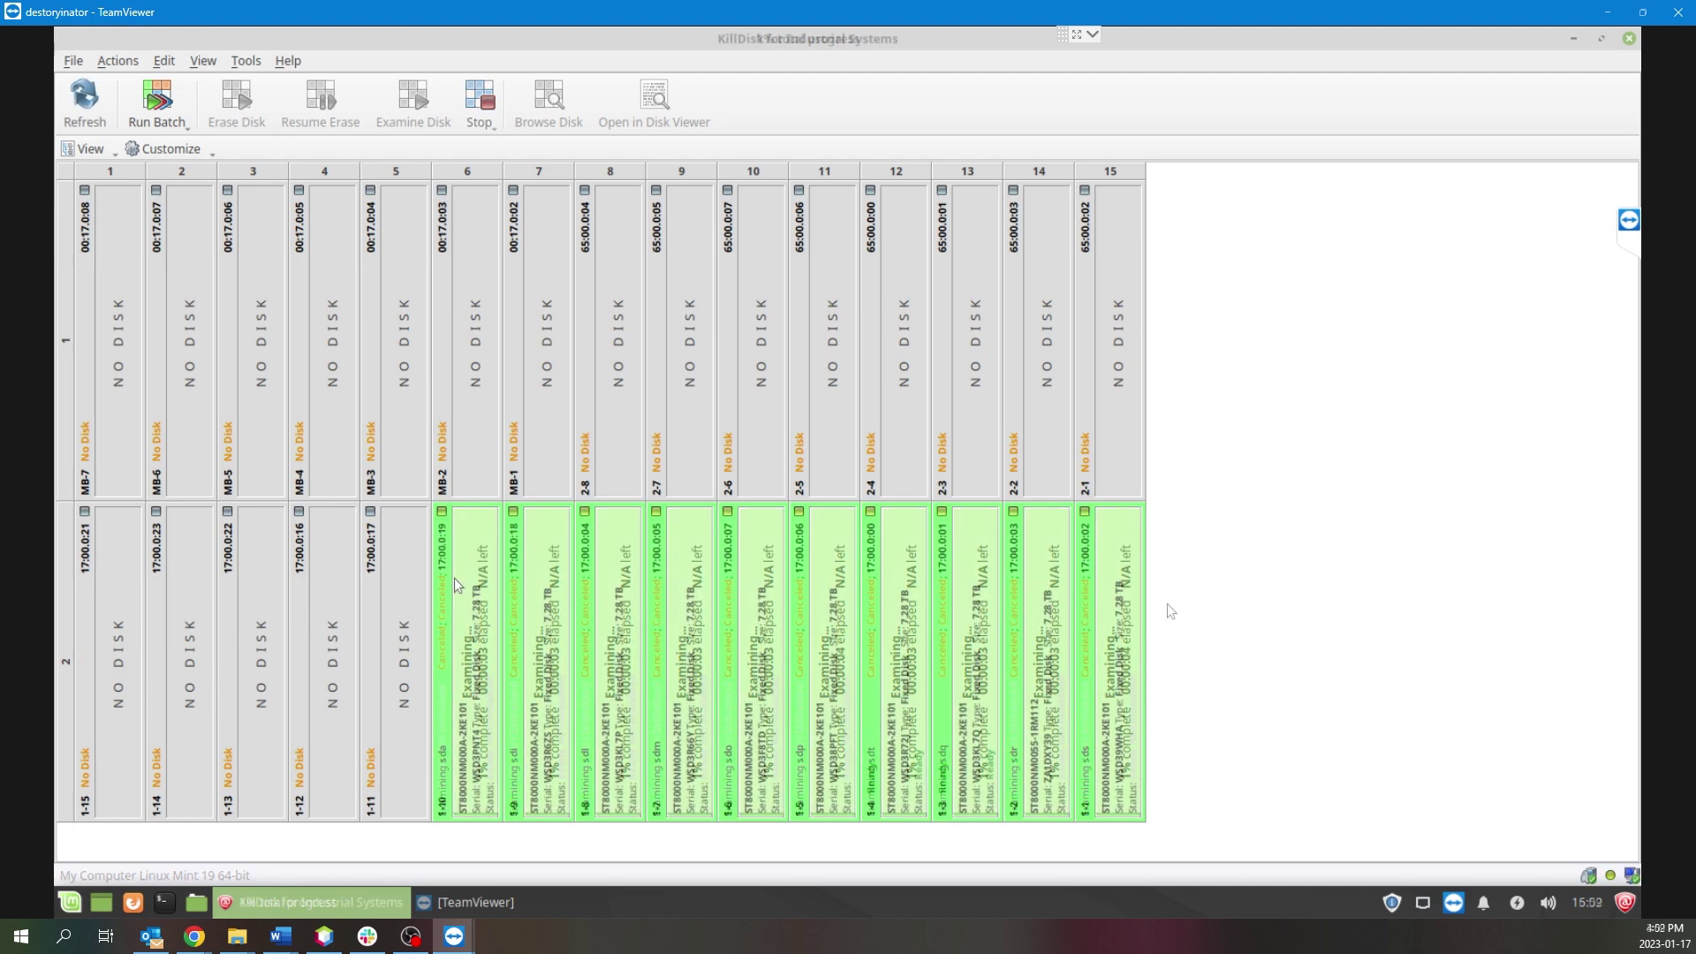
Detach bay 1-10 from DemoBatch via its context menu, then clear the bay selection.
mouse_move(454, 577)
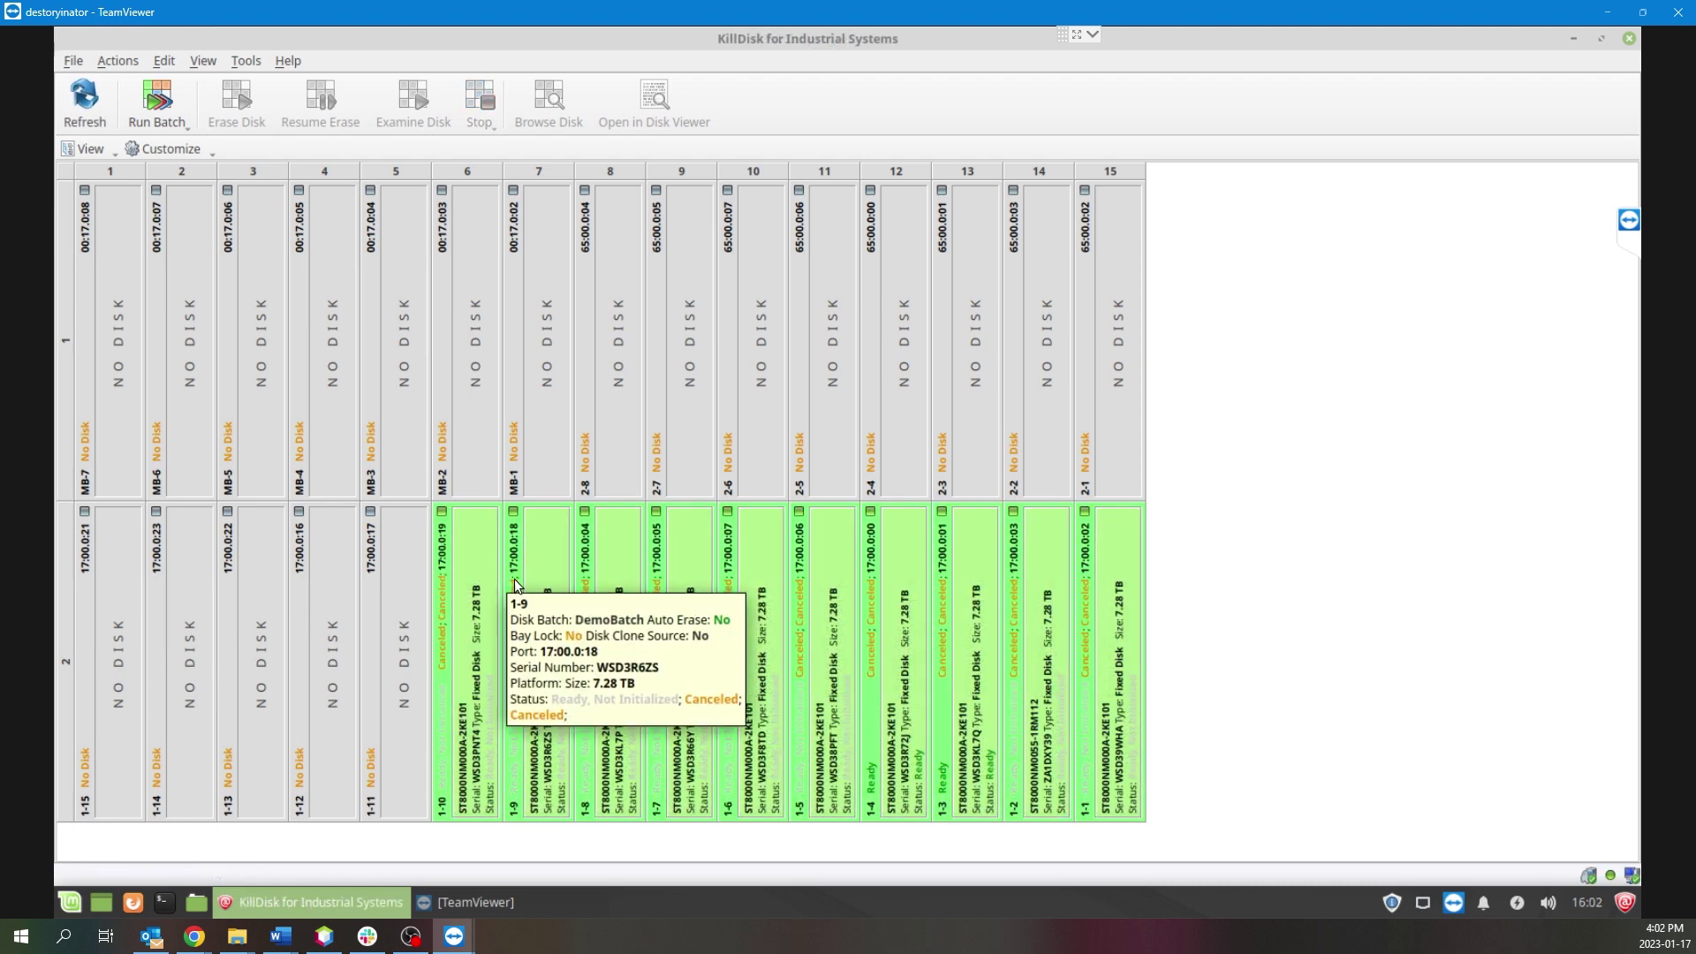
right_click(442, 576)
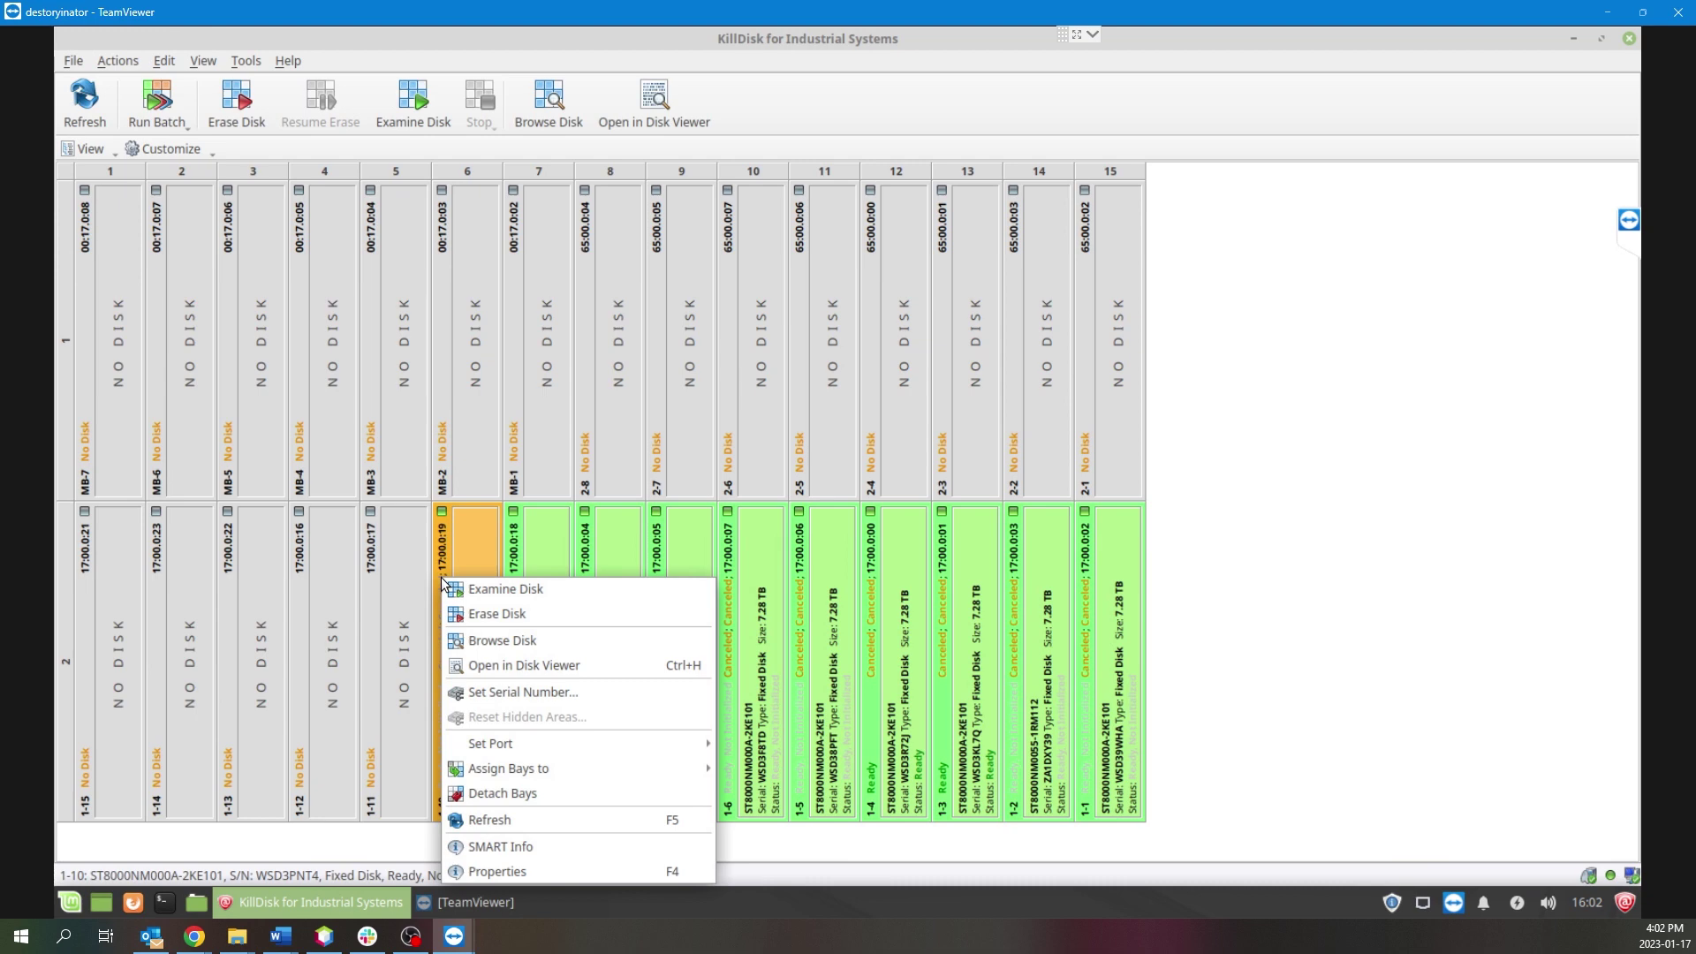
click(554, 793)
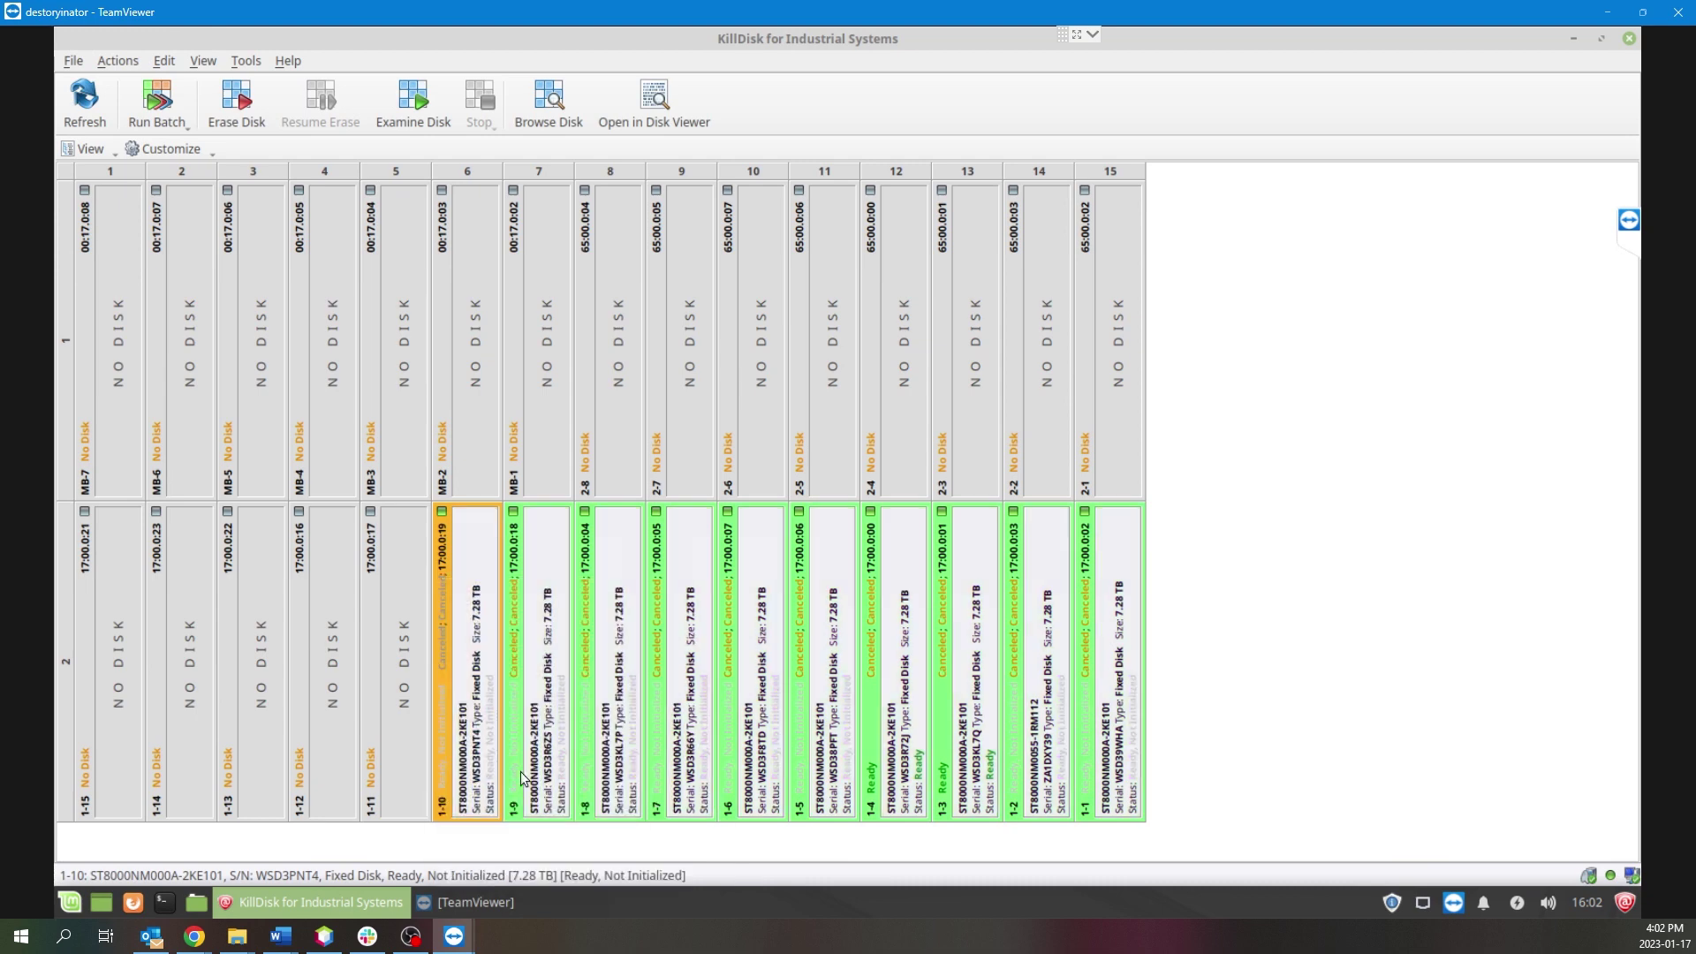
click(1380, 651)
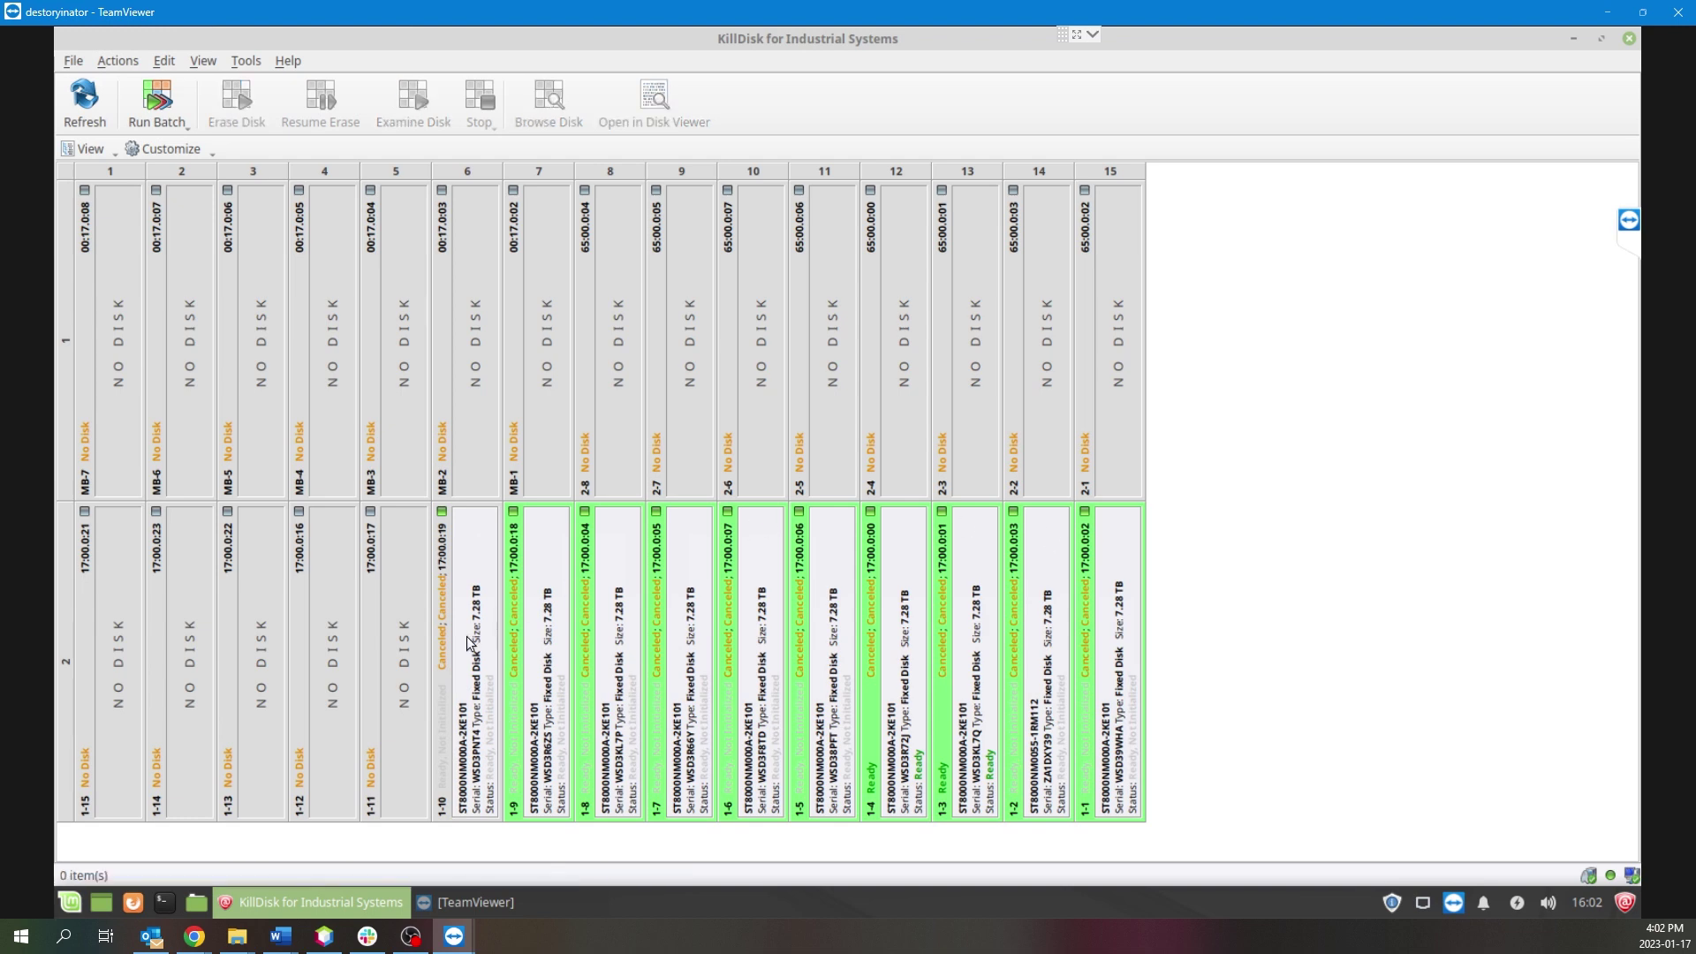